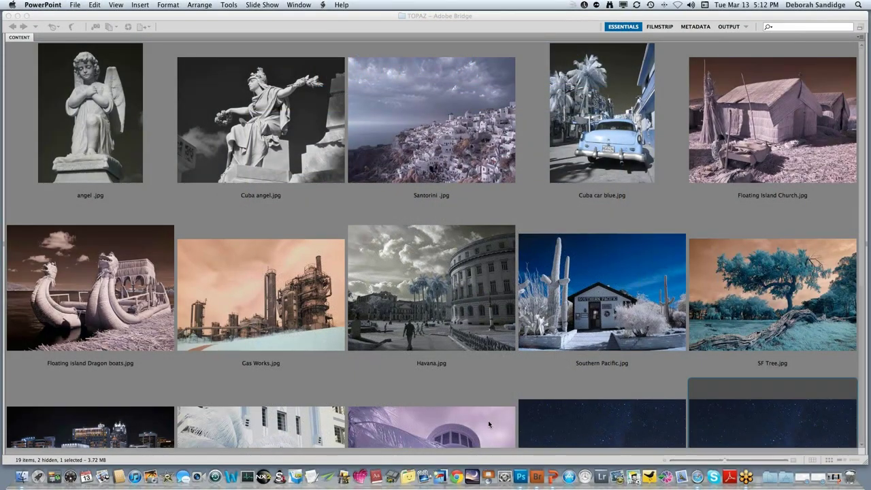
Open Santorini.jpg from the TOPAZ folder in Bridge into Photoshop.
{"action": "left_click", "coordinate": [436, 114]}
{"action": "left_click", "coordinate": [436, 116]}
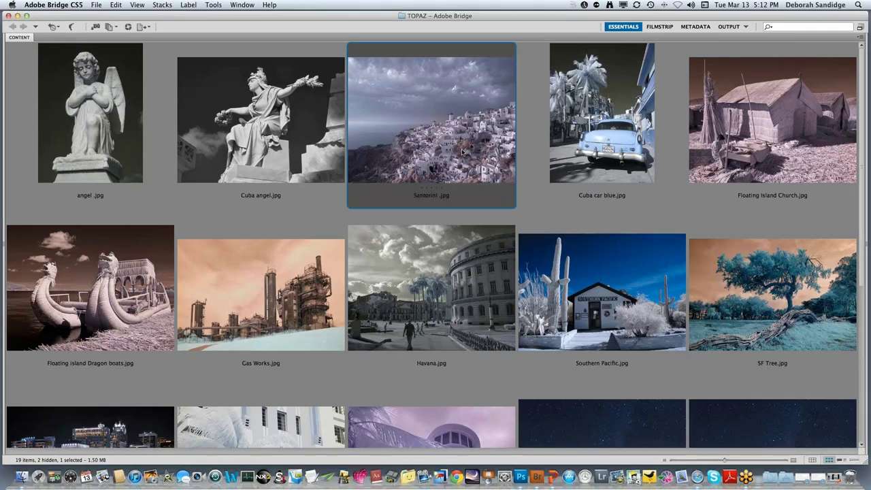
{"action": "double_click", "coordinate": [465, 147]}
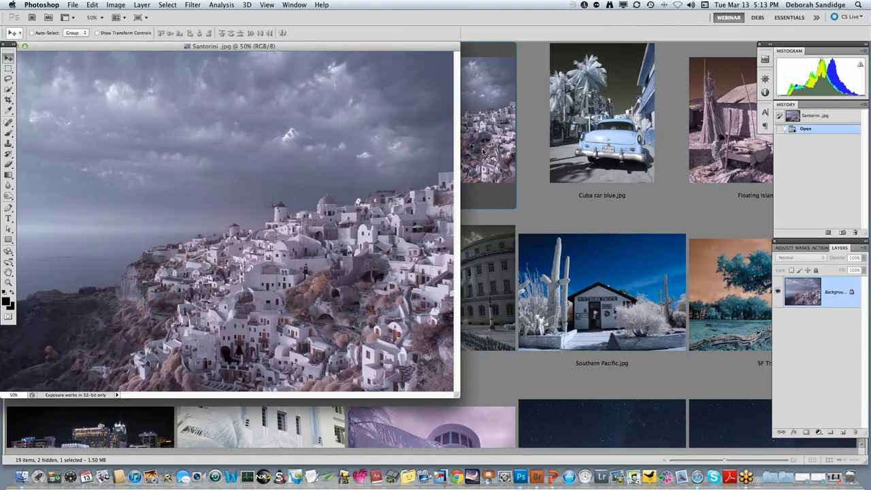
Show the image full screen on grey and bring up the Filter > Topaz Labs submenu.
{"action": "key", "text": "f"}
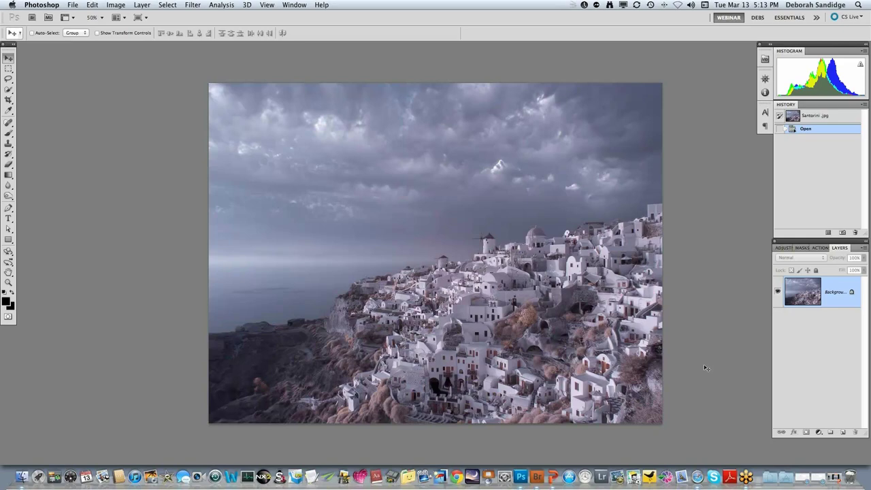
{"action": "left_click", "coordinate": [198, 8]}
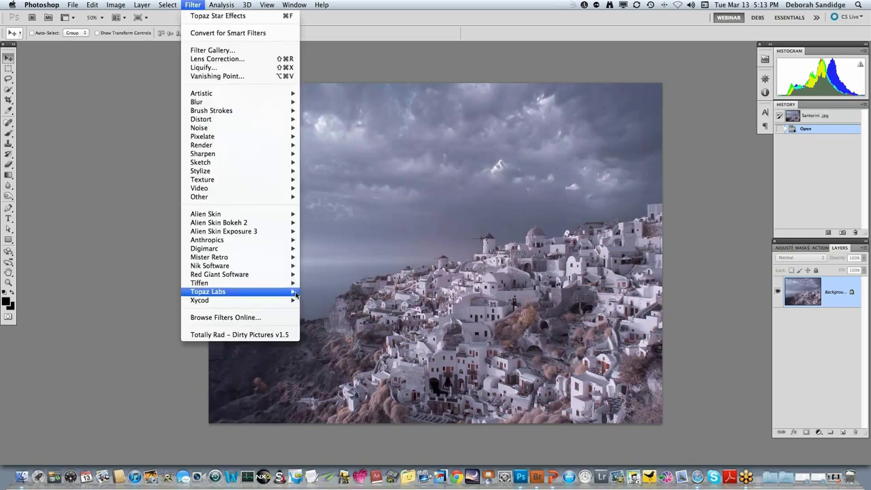
{"action": "mouse_move", "coordinate": [289, 292]}
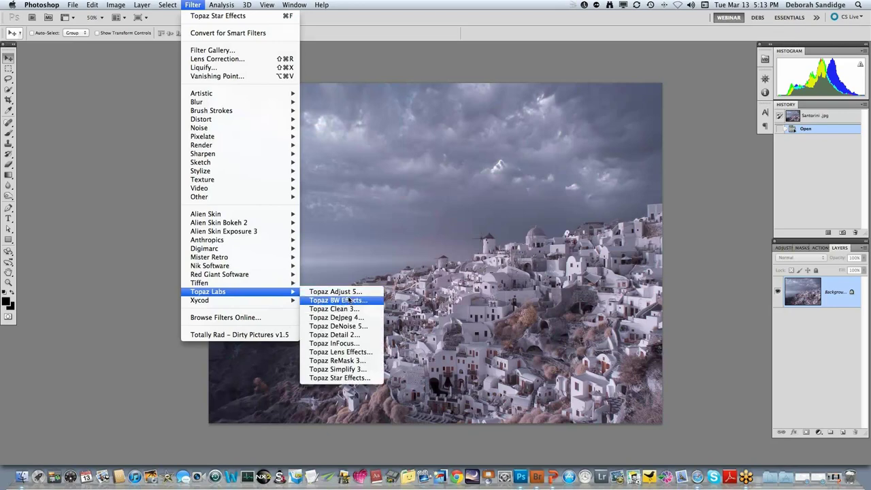
Launch Topaz BW Effects and apply the Stylized Collection's Adaptive Diffusion with Color preset.
{"action": "left_click", "coordinate": [349, 301]}
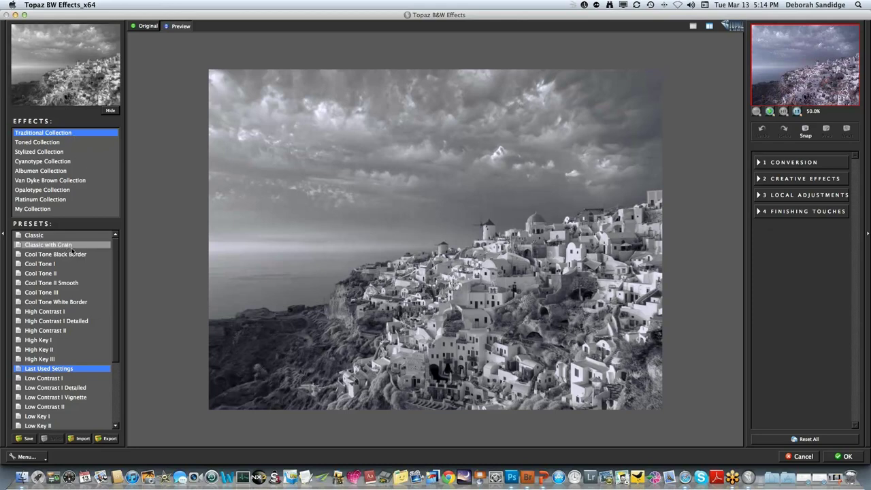
{"action": "left_click", "coordinate": [60, 153]}
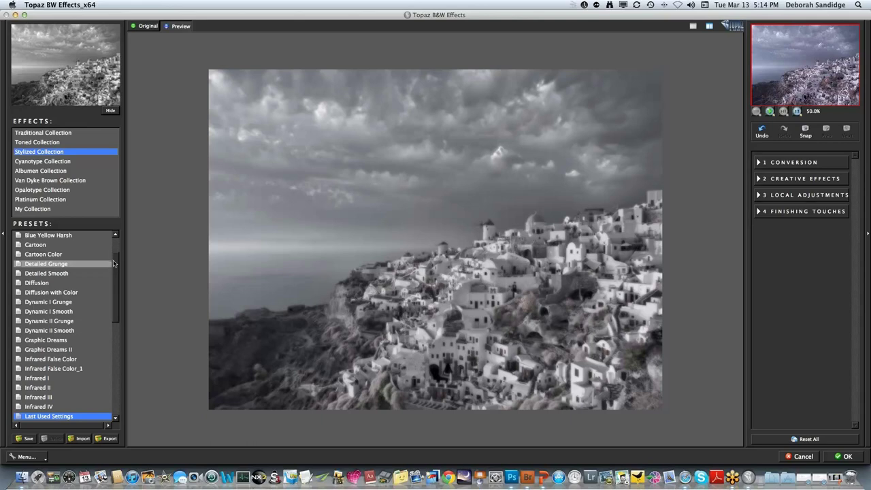
{"action": "scroll", "coordinate": [113, 263], "scroll_direction": "up", "scroll_amount": 3}
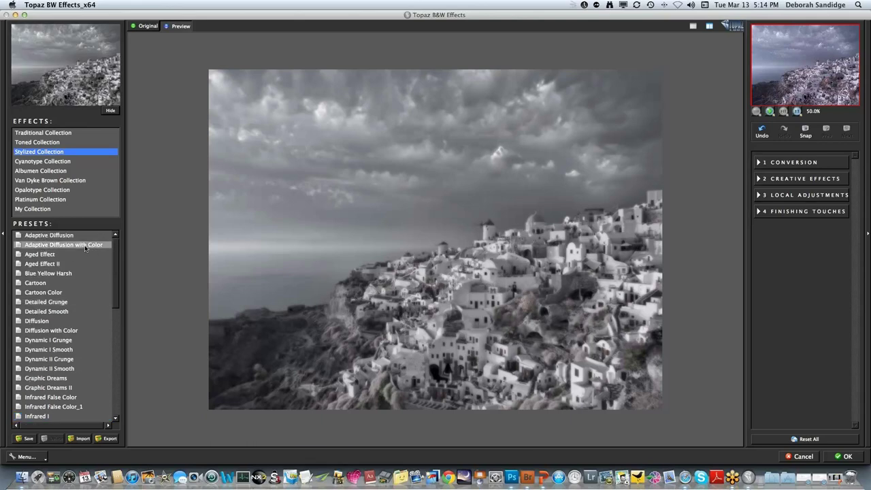
{"action": "left_click", "coordinate": [88, 248]}
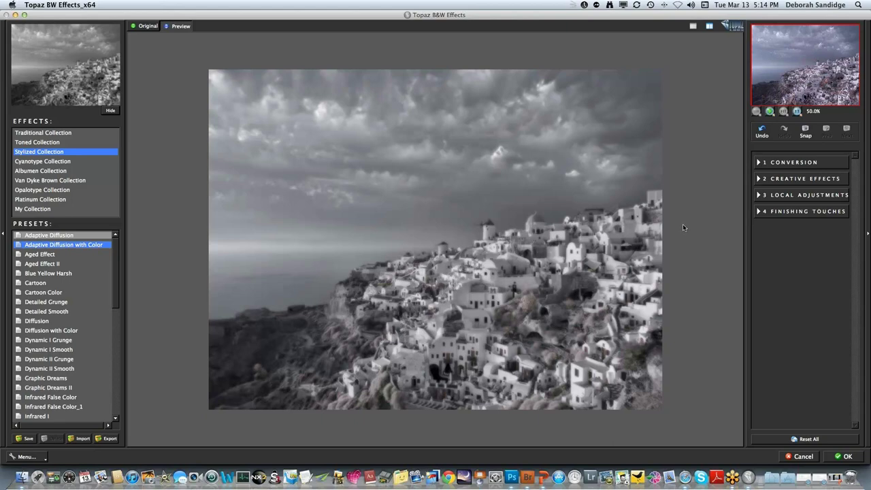
Expand the Conversion exposure sections, then lower Diffusion Softness to 0.33 and Diffusion to 0.48.
{"action": "left_click", "coordinate": [760, 162]}
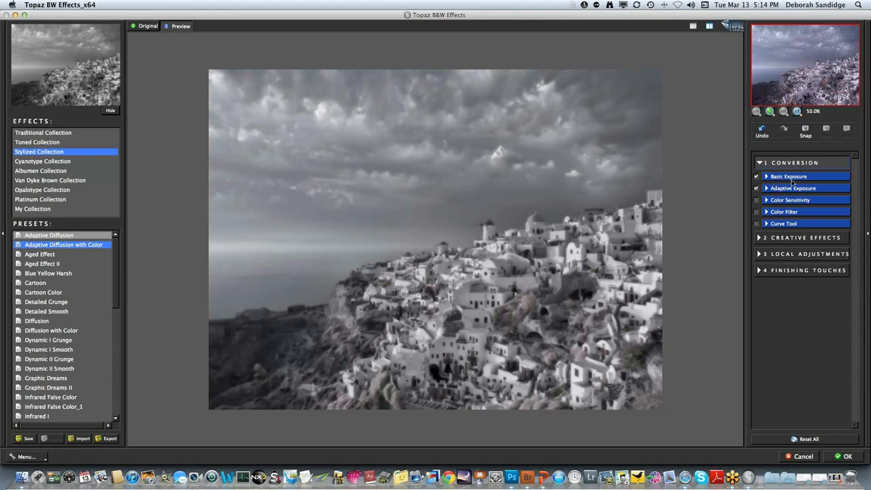
{"action": "left_click", "coordinate": [768, 178]}
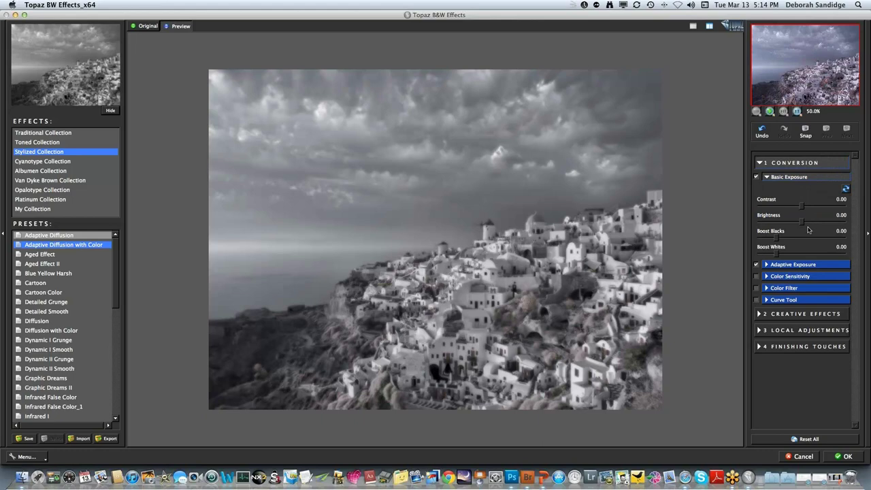
{"action": "left_click", "coordinate": [767, 266]}
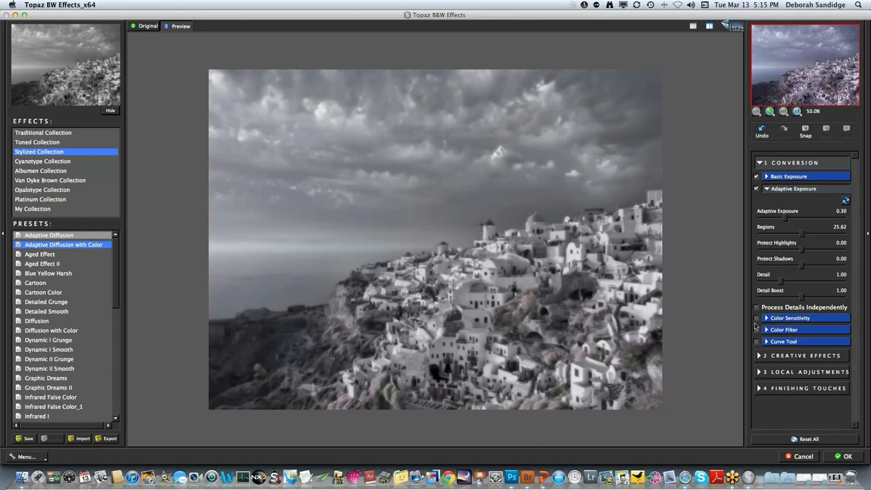
{"action": "left_click", "coordinate": [759, 356]}
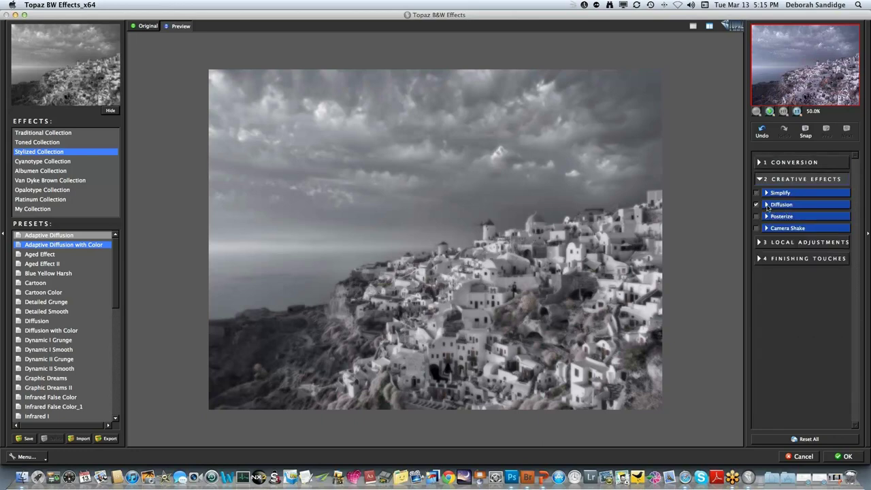
{"action": "left_click", "coordinate": [767, 205]}
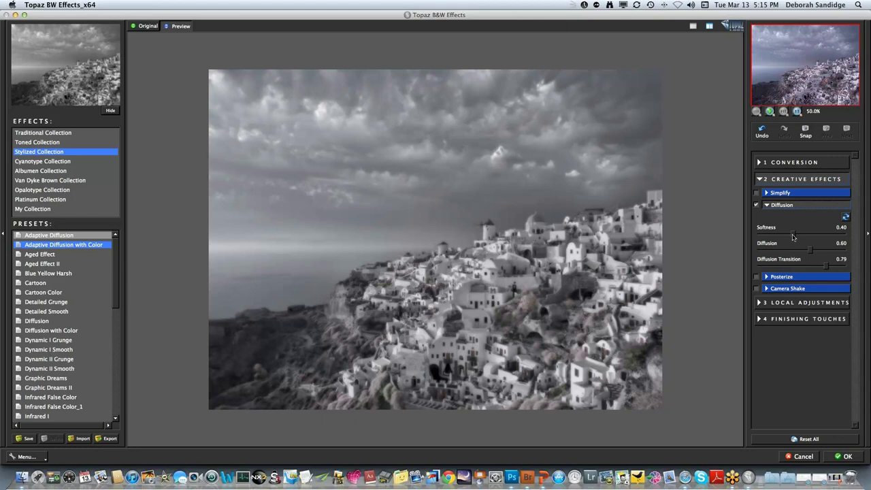
{"action": "left_click_drag", "start_coordinate": [793, 236], "coordinate": [788, 239]}
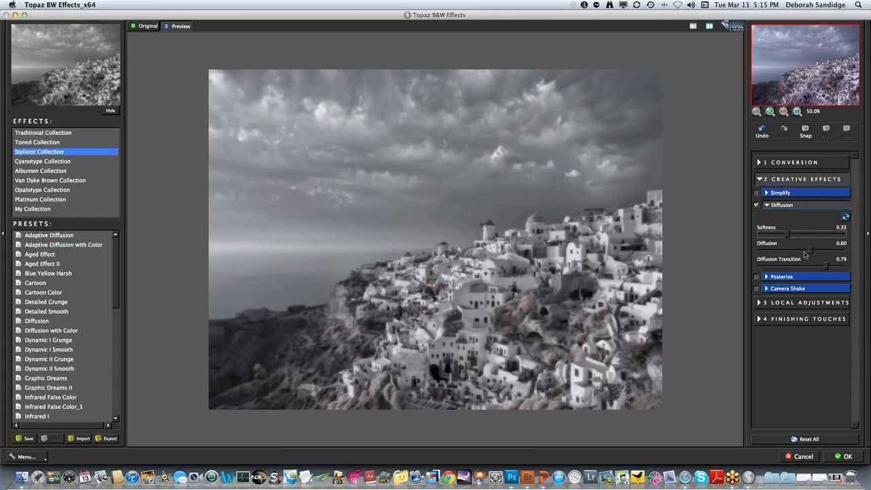
{"action": "left_click_drag", "start_coordinate": [810, 253], "coordinate": [800, 257]}
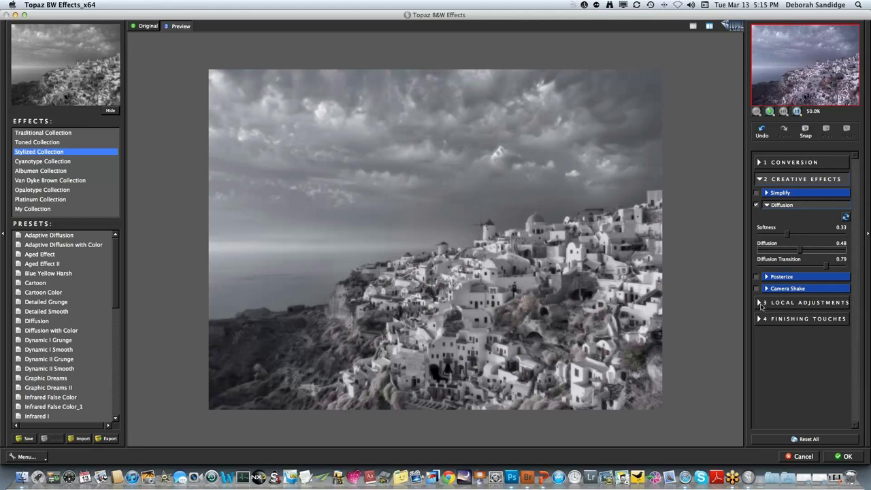
Try out Finishing Touches Overall Transparency values, then apply the Stylized Detailed Grunge preset.
{"action": "left_click", "coordinate": [761, 304]}
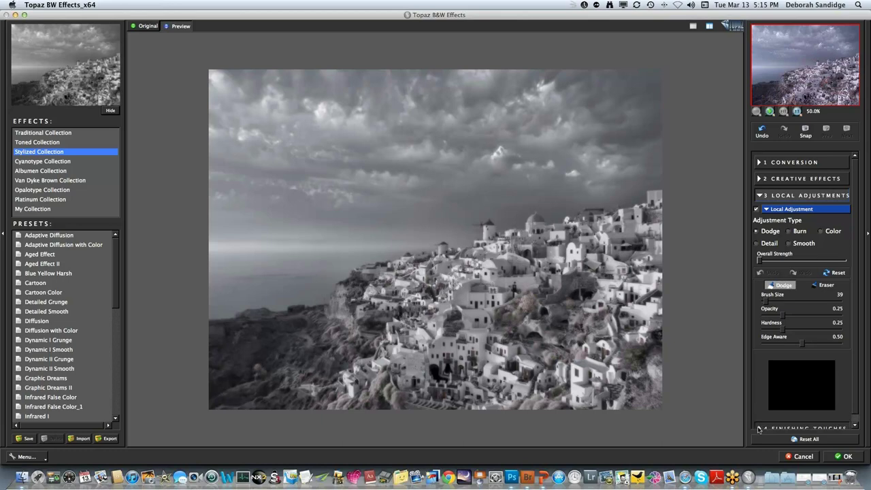
{"action": "left_click", "coordinate": [761, 428]}
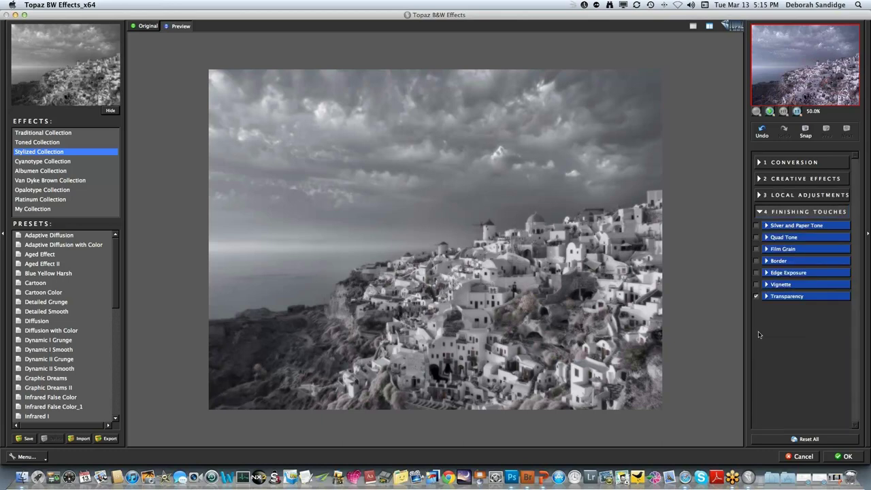
{"action": "left_click", "coordinate": [768, 298]}
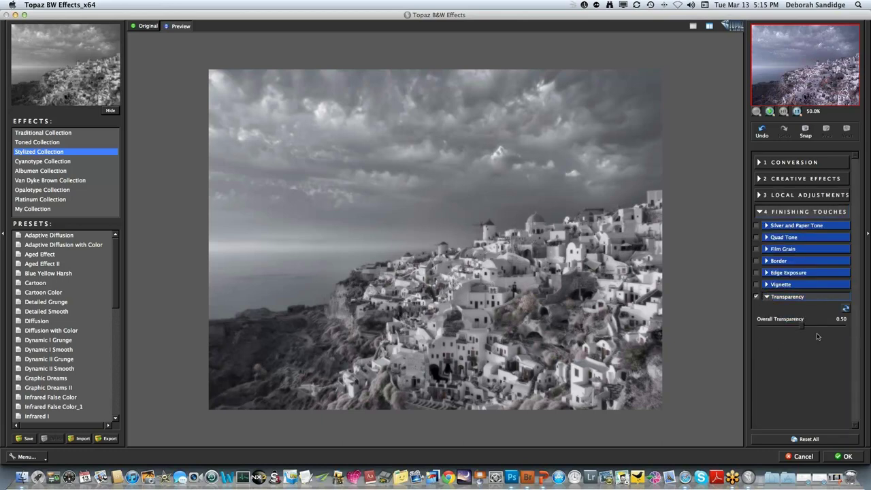
{"action": "left_click_drag", "start_coordinate": [803, 331], "coordinate": [762, 338]}
{"action": "left_click_drag", "start_coordinate": [764, 327], "coordinate": [846, 328]}
{"action": "left_click_drag", "start_coordinate": [843, 324], "coordinate": [818, 333]}
{"action": "left_click", "coordinate": [64, 303]}
{"action": "left_click", "coordinate": [78, 300]}
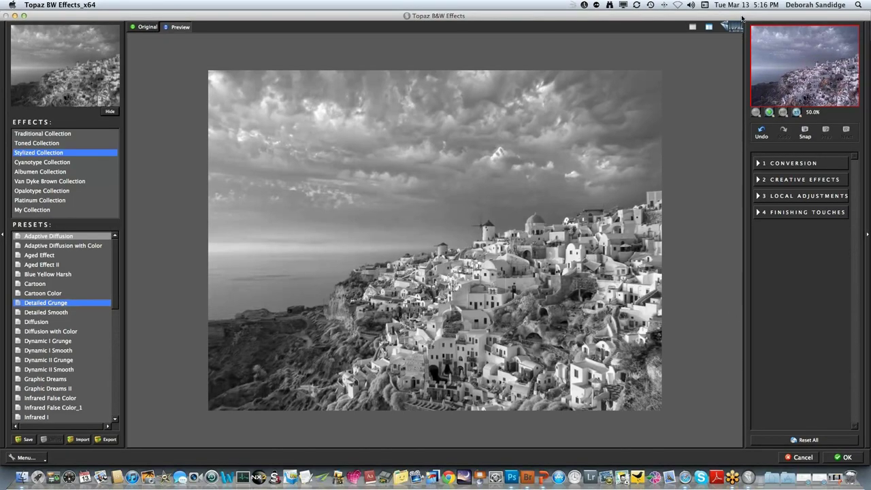
Lower Adaptive Exposure to 0.23, Regions to 14.70 and Detail to 1.16, comparing the enlarged preview.
{"action": "left_click", "coordinate": [760, 164]}
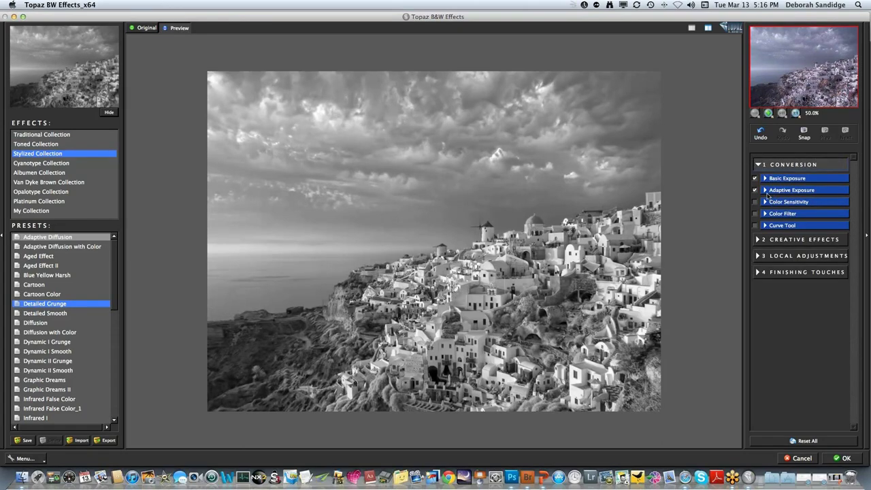
{"action": "left_click", "coordinate": [766, 191]}
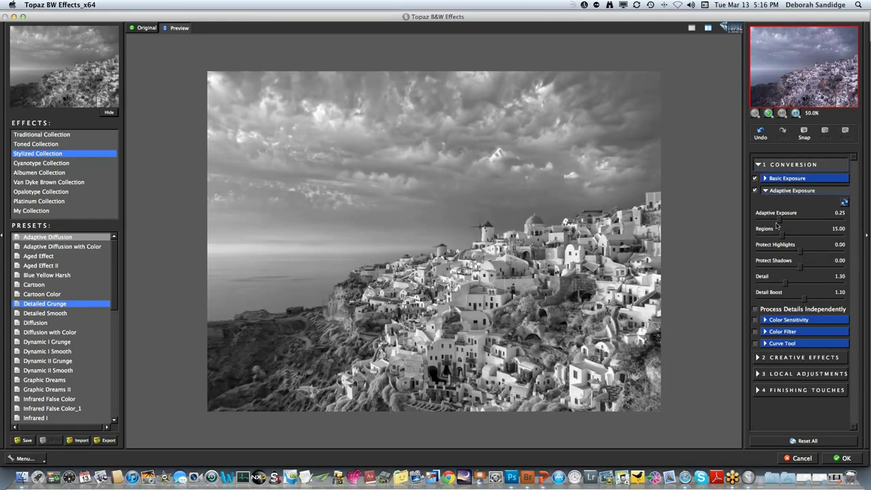
{"action": "left_click_drag", "start_coordinate": [780, 222], "coordinate": [784, 238]}
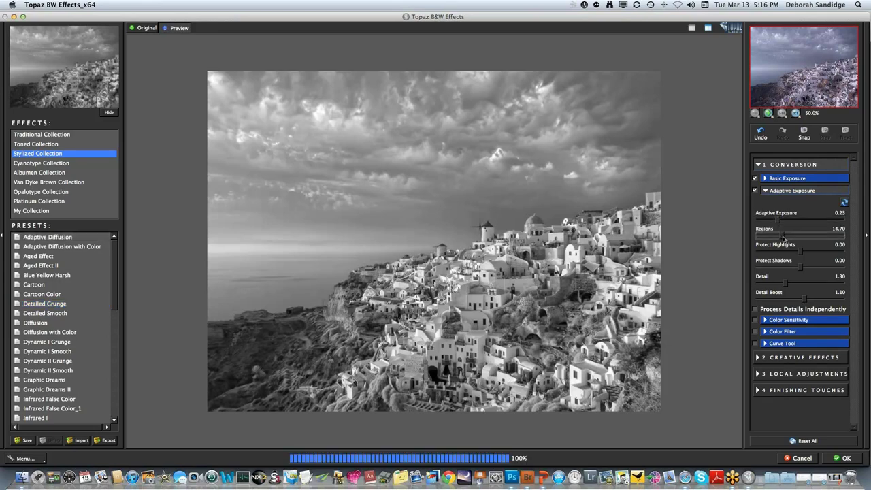
{"action": "left_click_drag", "start_coordinate": [786, 285], "coordinate": [783, 286]}
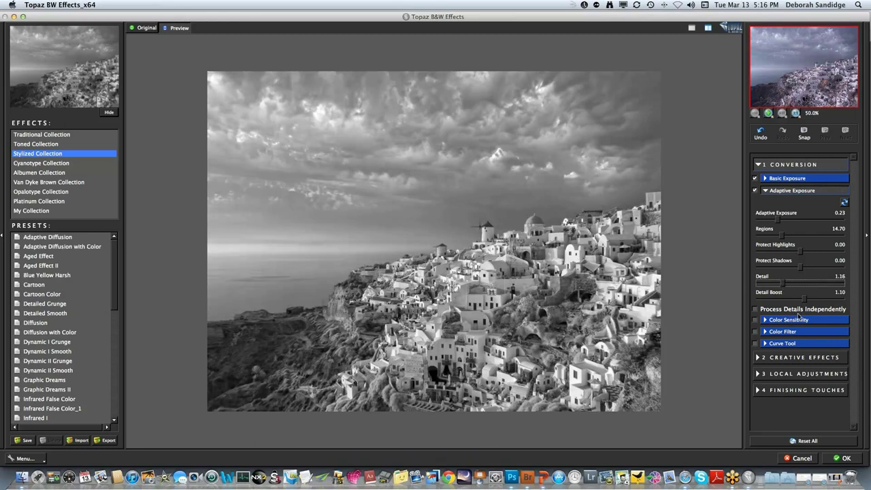
{"action": "left_click", "coordinate": [867, 371]}
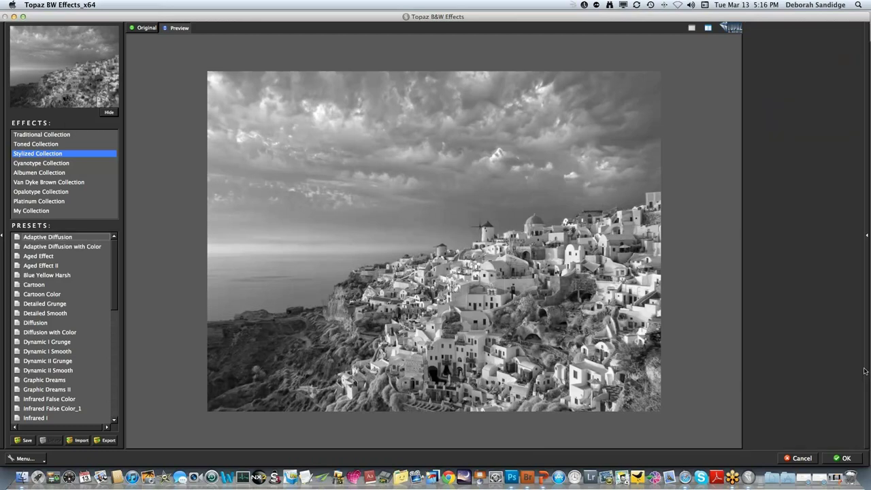
{"action": "left_click", "coordinate": [867, 238]}
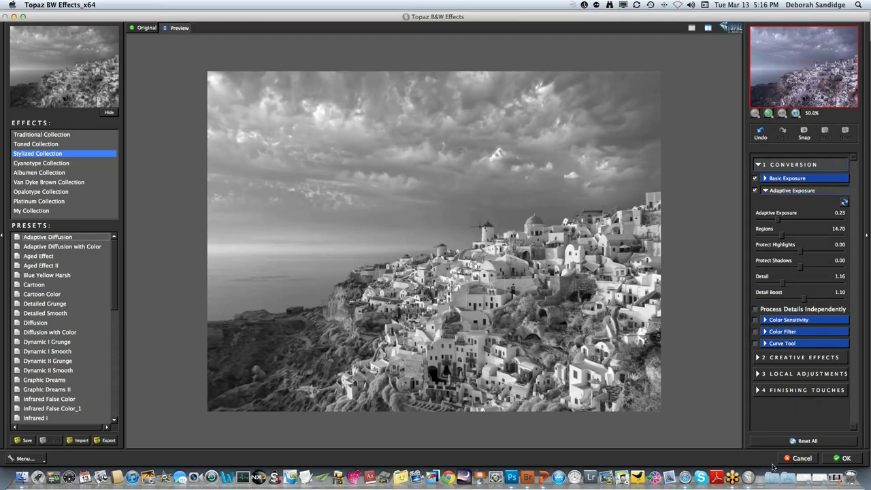
Apply the black-and-white result to Santorini and compare it with the original in History.
{"action": "left_click", "coordinate": [847, 459]}
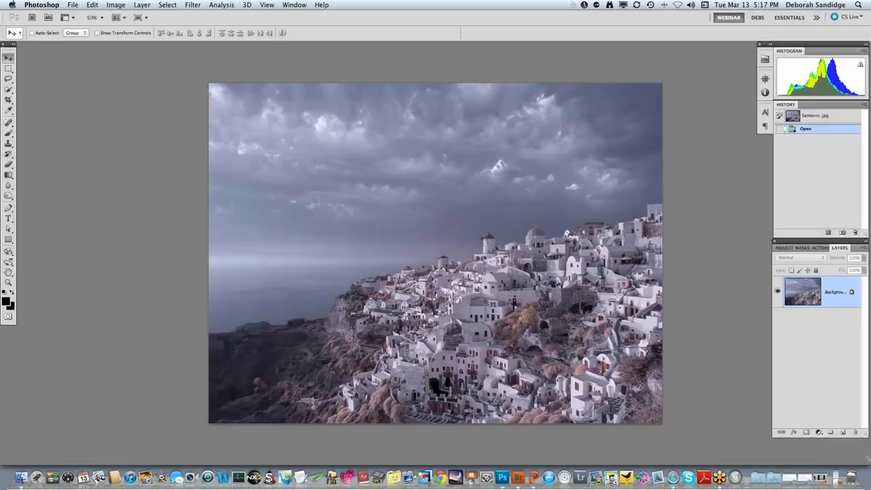
{"action": "left_click", "coordinate": [810, 128]}
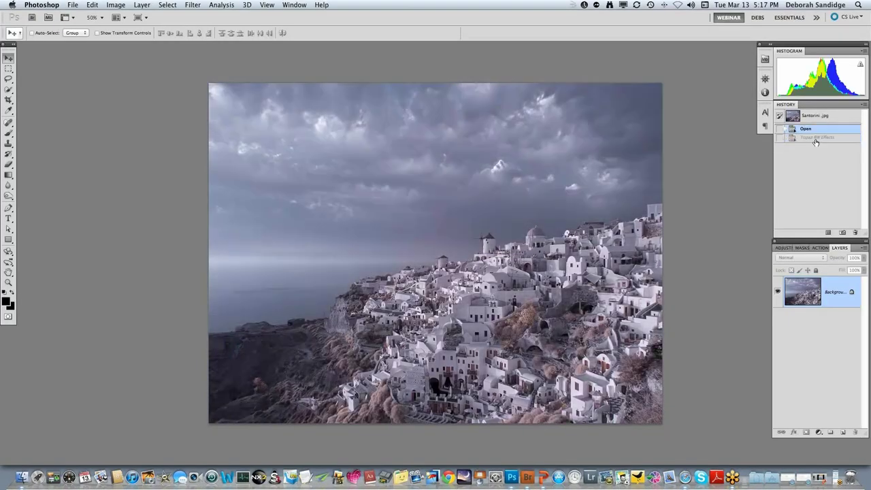
{"action": "left_click", "coordinate": [818, 139]}
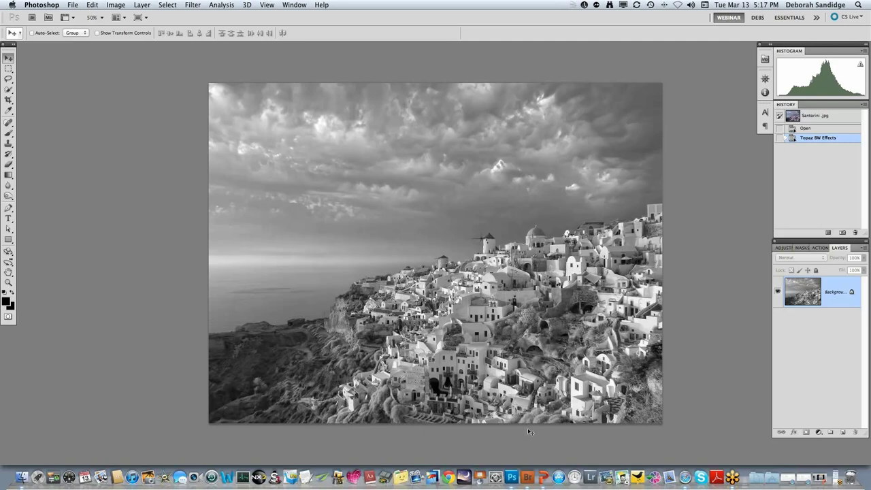
Open Cuba car blue.jpg from Bridge in Photoshop and show the Filter menu.
{"action": "left_click", "coordinate": [529, 479]}
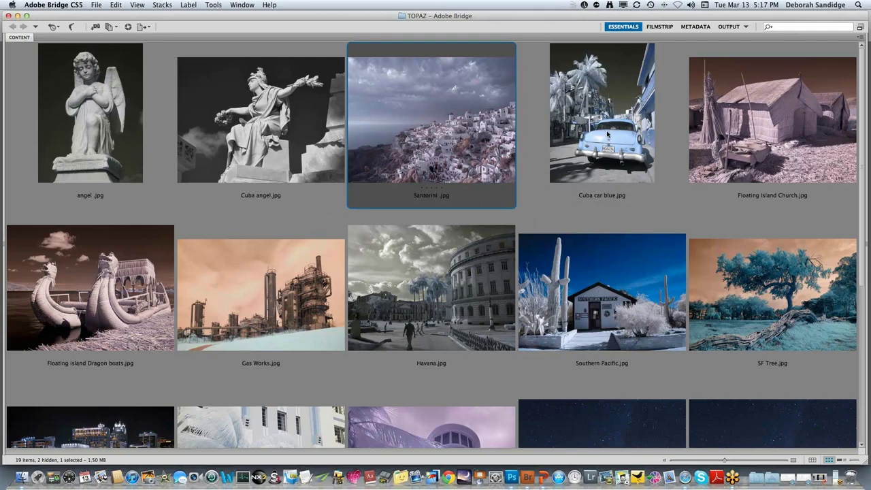
{"action": "left_click", "coordinate": [608, 134]}
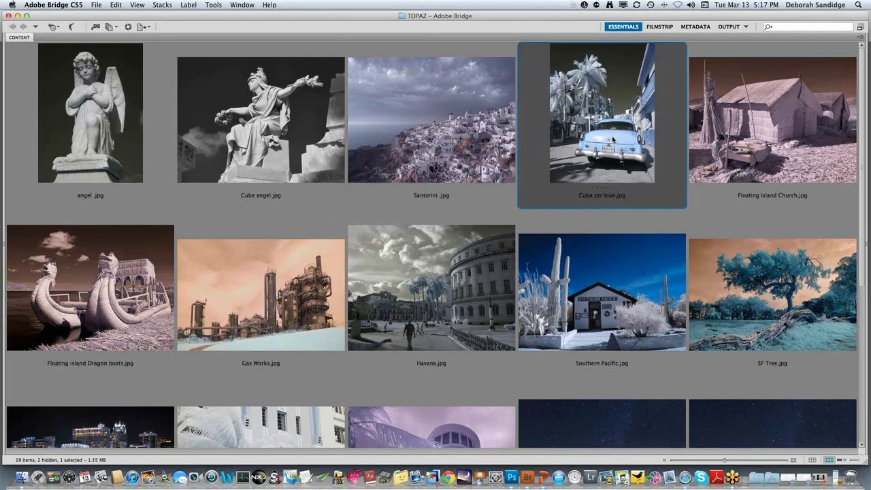
{"action": "double_click", "coordinate": [613, 139]}
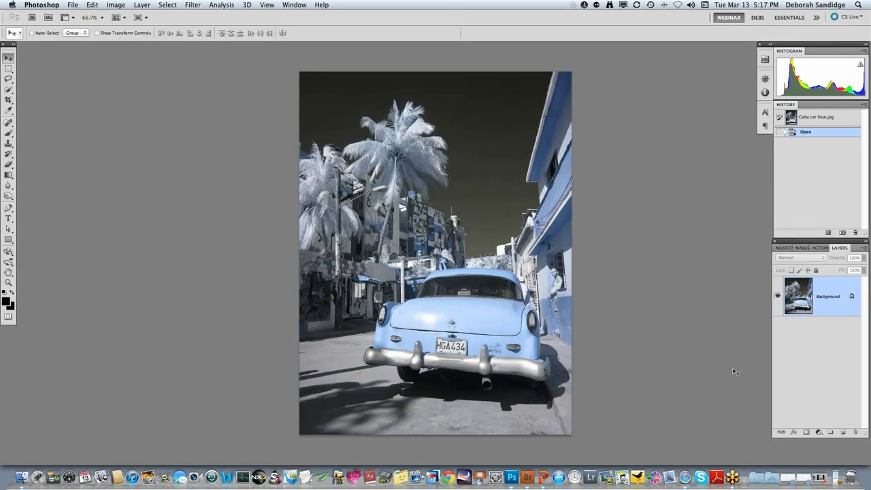
{"action": "left_click", "coordinate": [194, 6]}
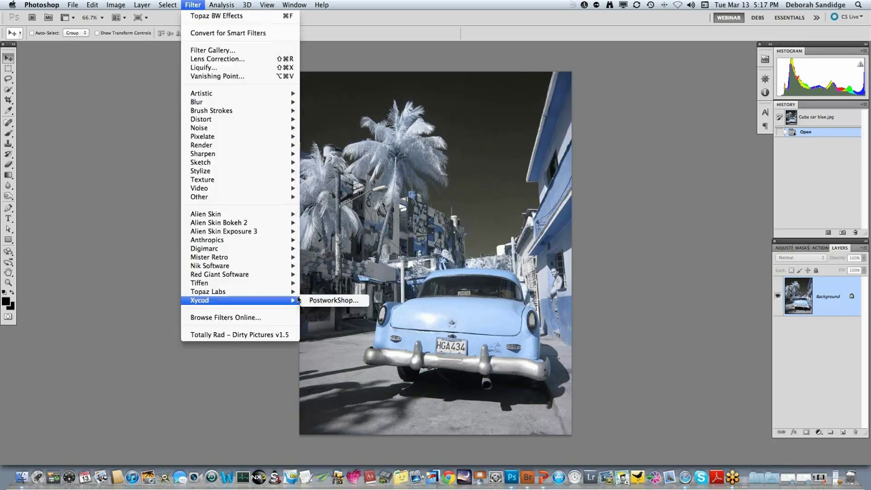
Launch Topaz BW Effects on the car photo and apply the Traditional Collection's Cool Tone II preset.
{"action": "mouse_move", "coordinate": [292, 294]}
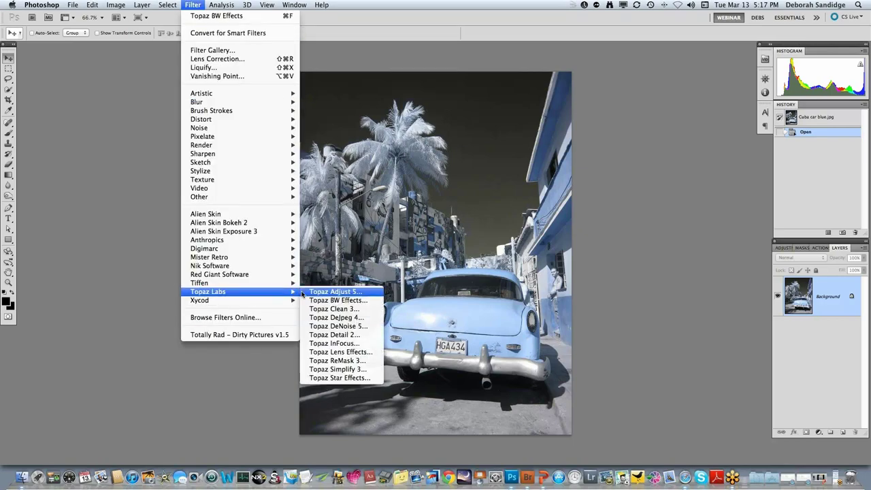
{"action": "left_click", "coordinate": [328, 300]}
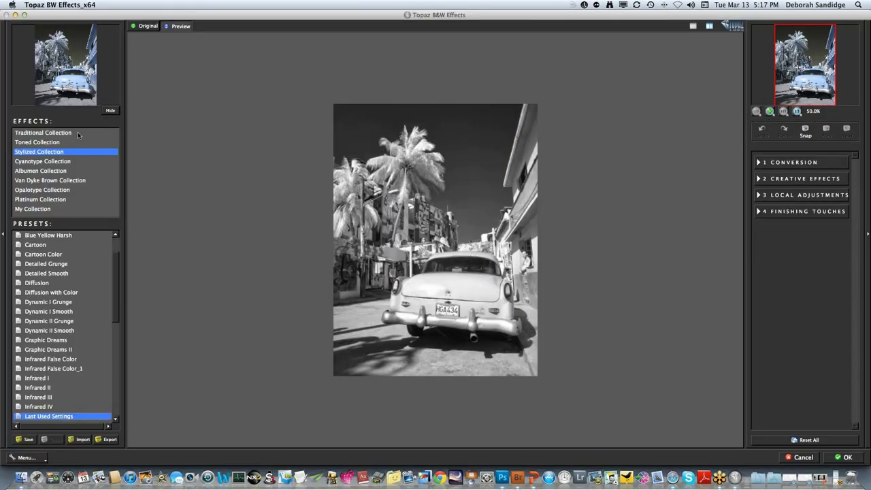
{"action": "left_click", "coordinate": [60, 171]}
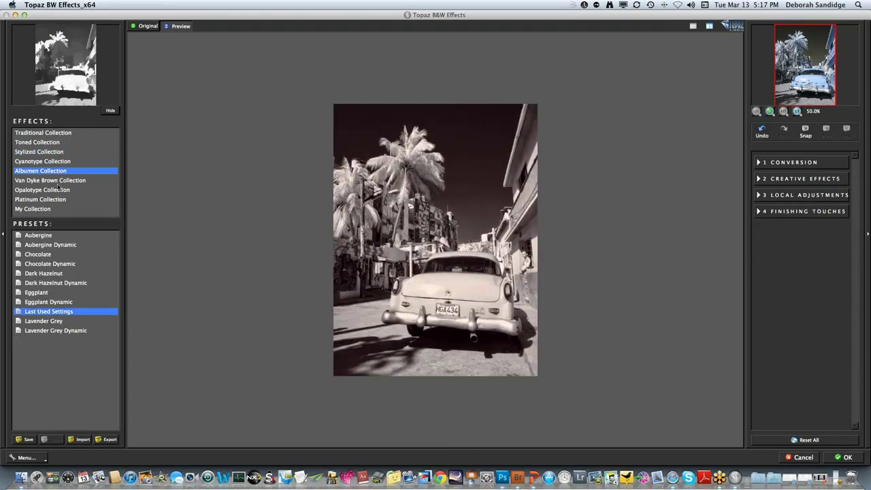
{"action": "left_click", "coordinate": [52, 145]}
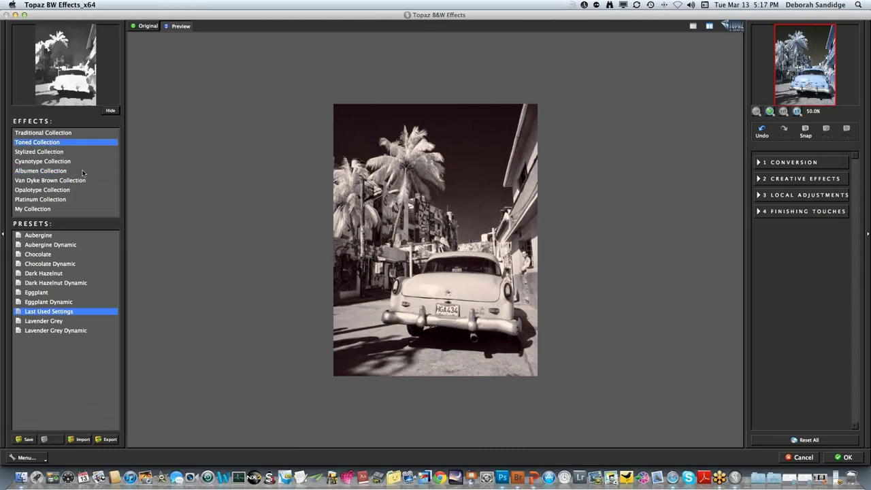
{"action": "left_click", "coordinate": [65, 134]}
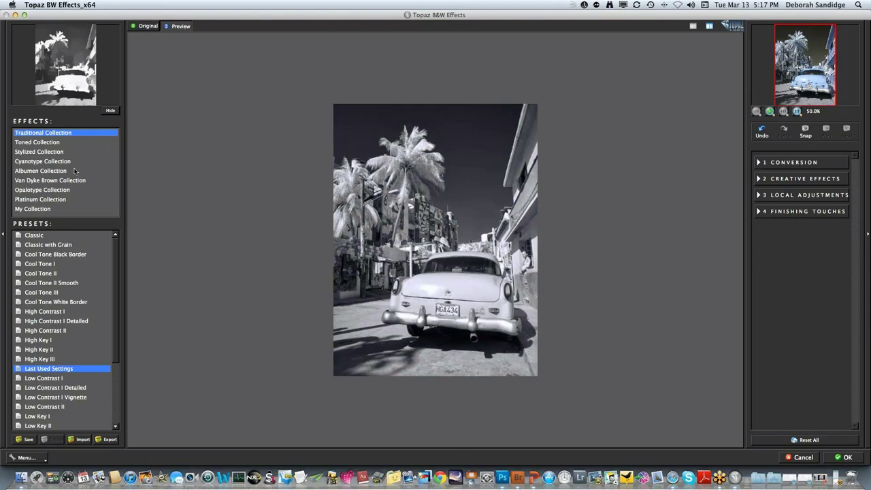
{"action": "left_click", "coordinate": [65, 265]}
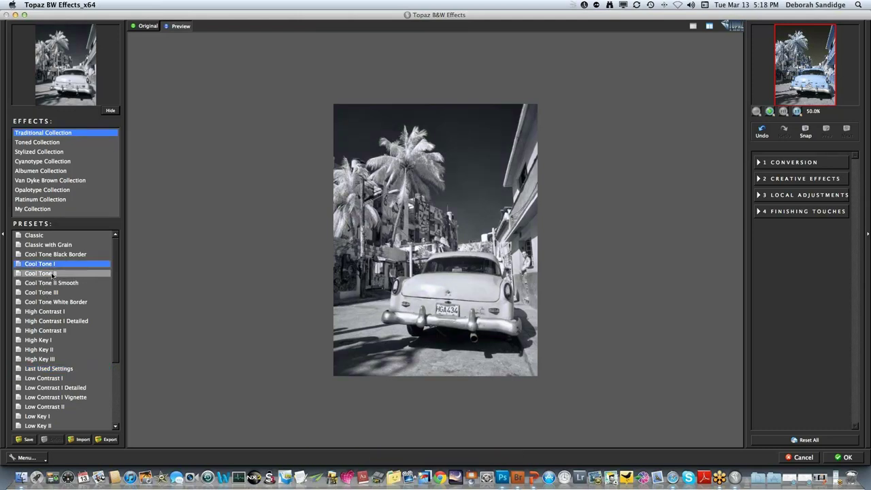
{"action": "left_click", "coordinate": [53, 274]}
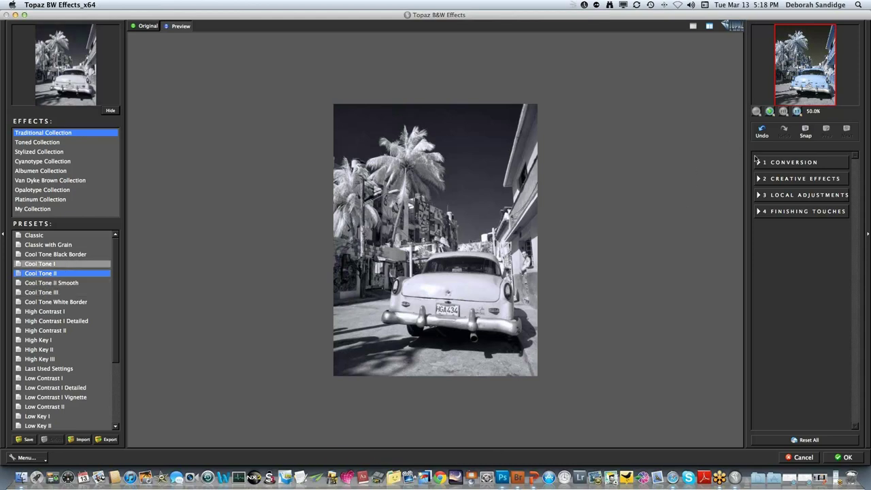
{"action": "left_click", "coordinate": [760, 163]}
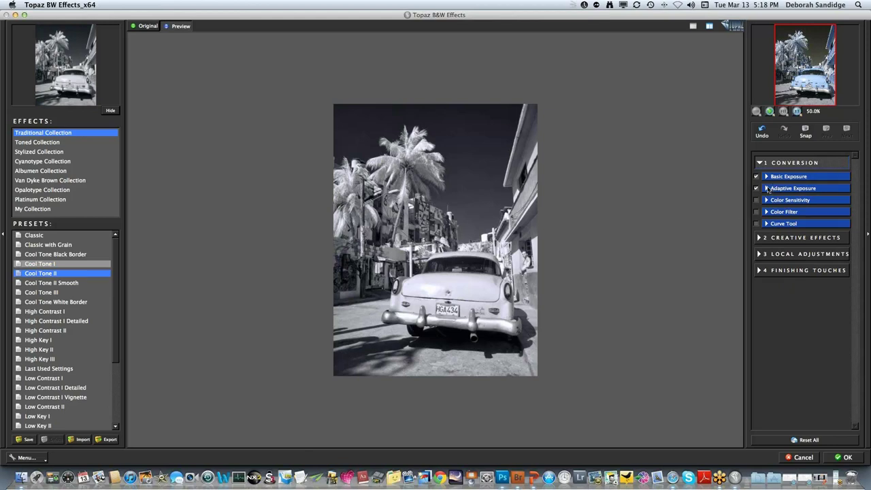
Set Protect Highlights to 0.02 and Protect Shadows to 0.01, then show the Local Adjustments brush.
{"action": "left_click", "coordinate": [767, 189]}
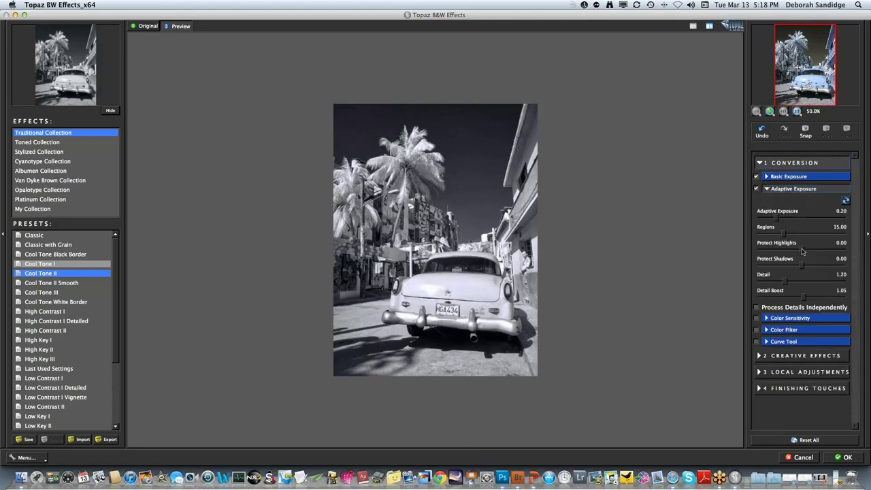
{"action": "left_click_drag", "start_coordinate": [802, 250], "coordinate": [804, 266]}
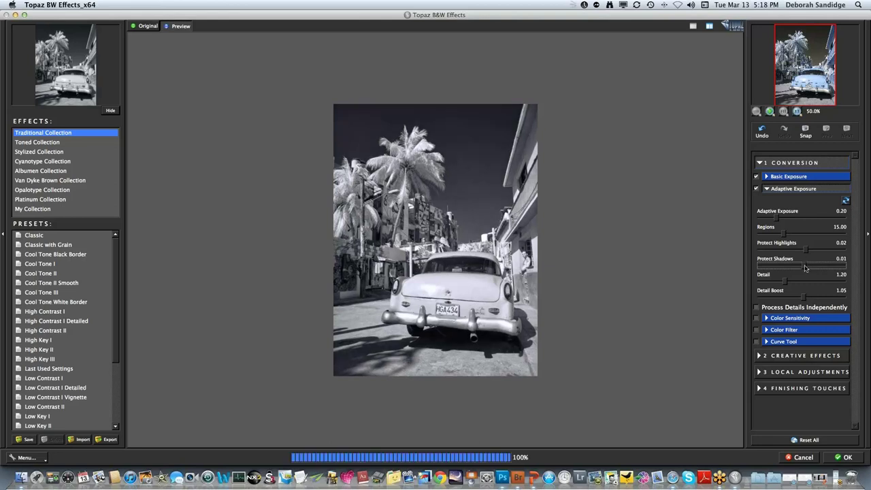
{"action": "left_click", "coordinate": [768, 190]}
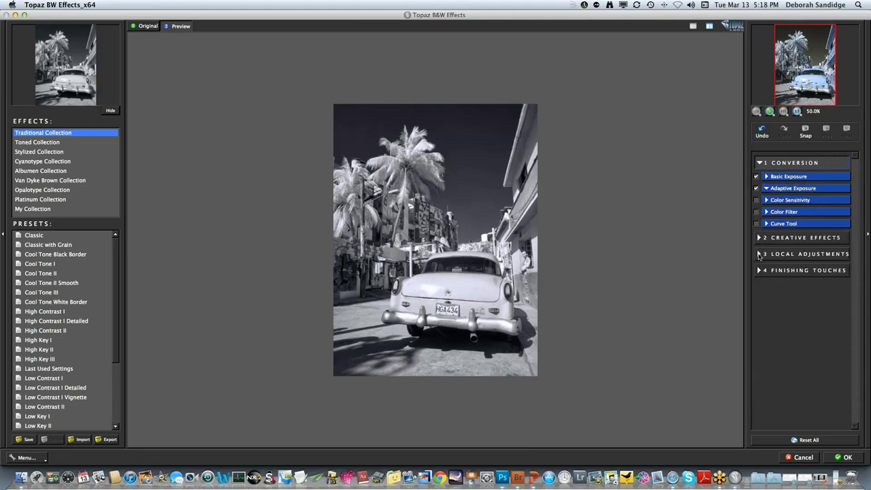
{"action": "left_click", "coordinate": [761, 254]}
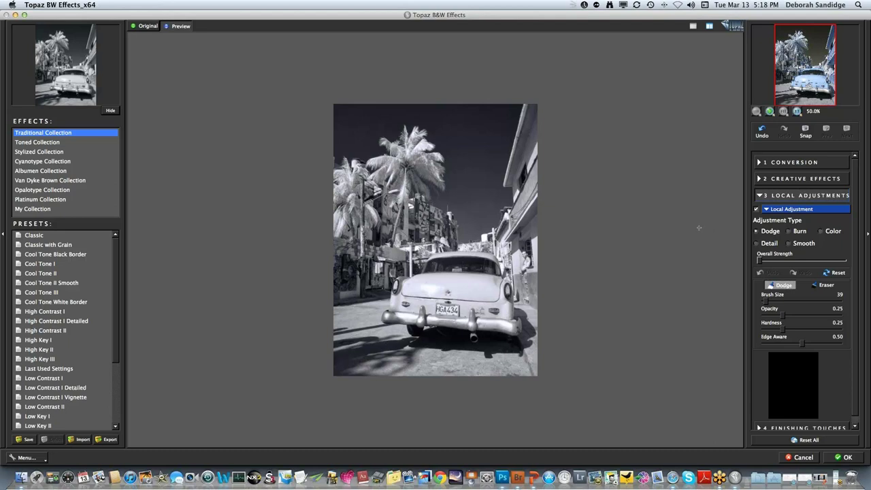
Set the local brush to Color with Opacity 1.00 and Edge Aware 1.00.
{"action": "left_click", "coordinate": [824, 234]}
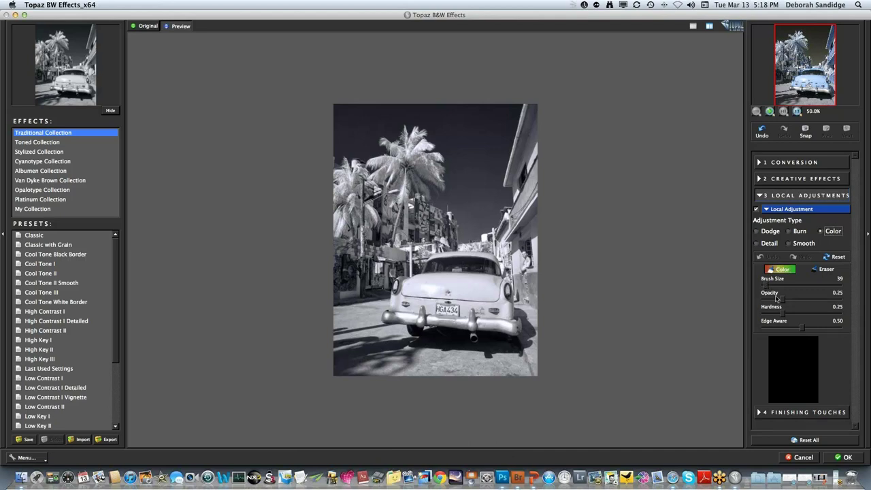
{"action": "left_click_drag", "start_coordinate": [785, 300], "coordinate": [846, 300]}
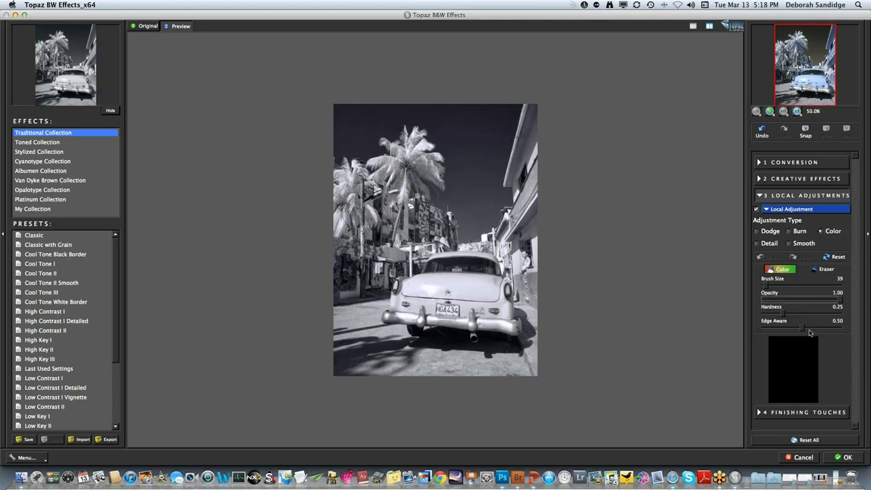
{"action": "left_click_drag", "start_coordinate": [804, 329], "coordinate": [842, 328]}
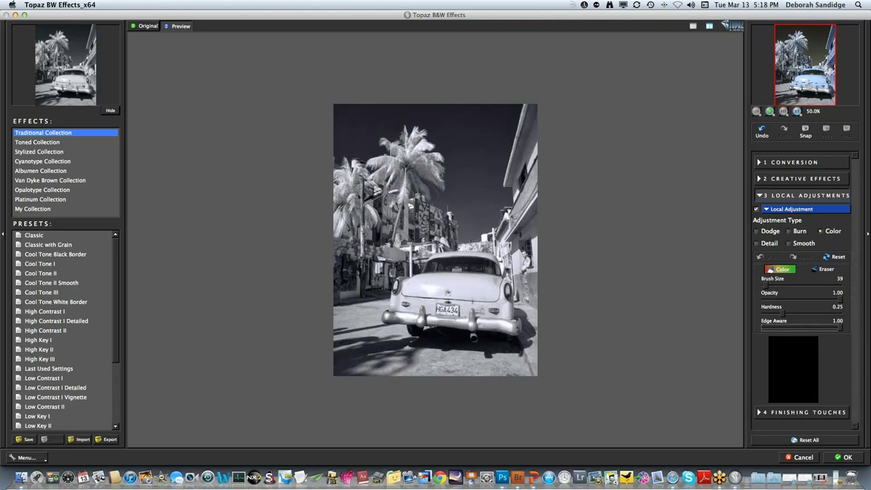
Brush the original blue back over the car's trunk, body and roof.
{"action": "mouse_move", "coordinate": [498, 292]}
{"action": "left_mouse_down"}
{"action": "mouse_move", "coordinate": [479, 280]}
{"action": "mouse_move", "coordinate": [499, 288]}
{"action": "mouse_move", "coordinate": [460, 278]}
{"action": "mouse_move", "coordinate": [486, 279]}
{"action": "mouse_move", "coordinate": [408, 278]}
{"action": "mouse_move", "coordinate": [395, 299]}
{"action": "mouse_move", "coordinate": [407, 304]}
{"action": "mouse_move", "coordinate": [426, 282]}
{"action": "mouse_move", "coordinate": [427, 292]}
{"action": "mouse_move", "coordinate": [445, 290]}
{"action": "mouse_move", "coordinate": [437, 283]}
{"action": "mouse_move", "coordinate": [469, 309]}
{"action": "left_mouse_up"}
{"action": "left_click_drag", "start_coordinate": [498, 260], "coordinate": [497, 260]}
{"action": "left_click", "coordinate": [463, 290]}
Apply the blue-car black-and-white effect, then compare it with the original photo in History.
{"action": "left_click", "coordinate": [851, 460]}
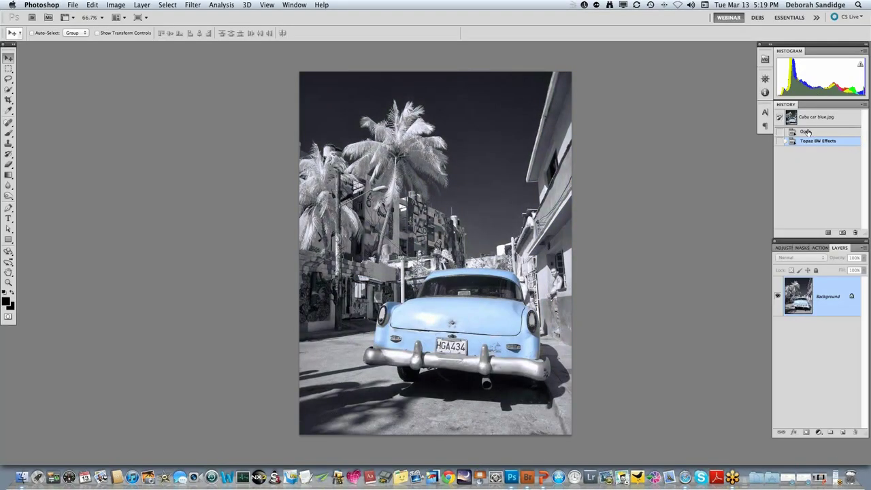
{"action": "left_click", "coordinate": [806, 133]}
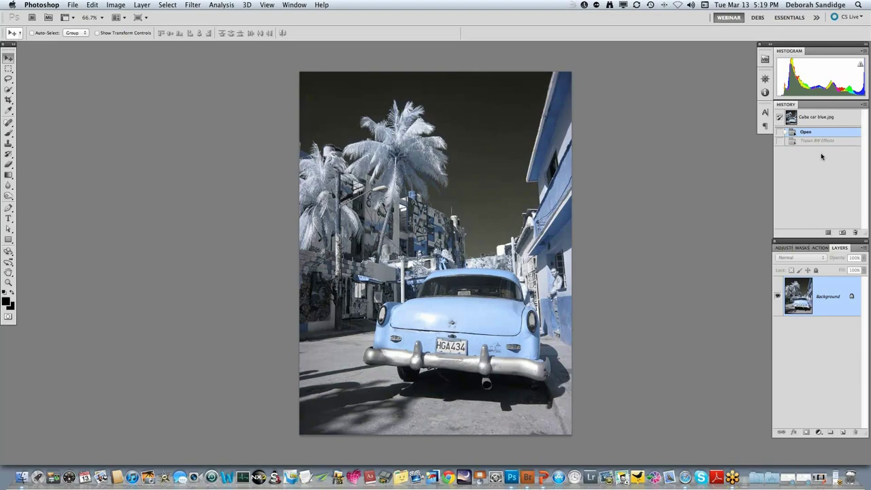
{"action": "left_click", "coordinate": [816, 141]}
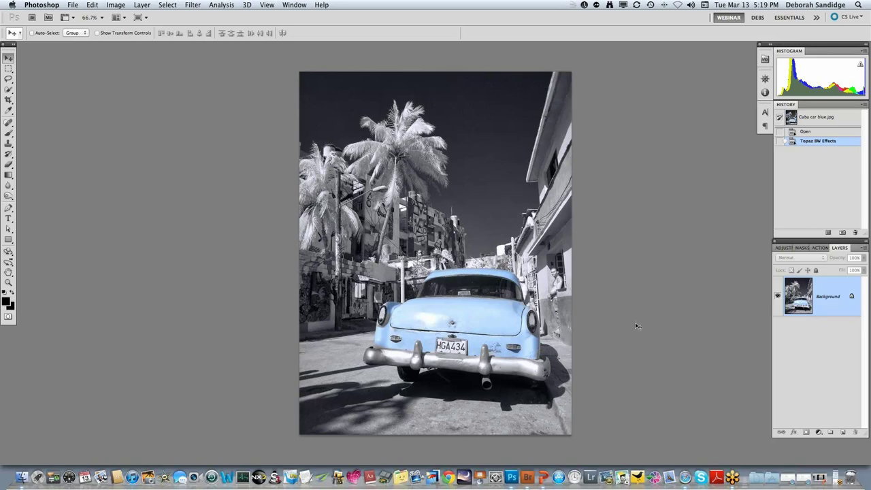
Open Cuba angel.jpg from Adobe Bridge into Photoshop.
{"action": "left_click", "coordinate": [529, 479]}
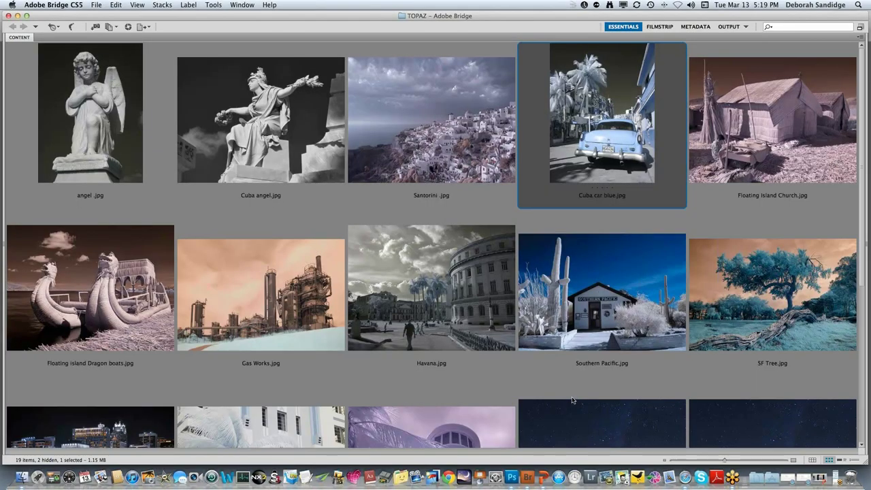
{"action": "double_click", "coordinate": [278, 137]}
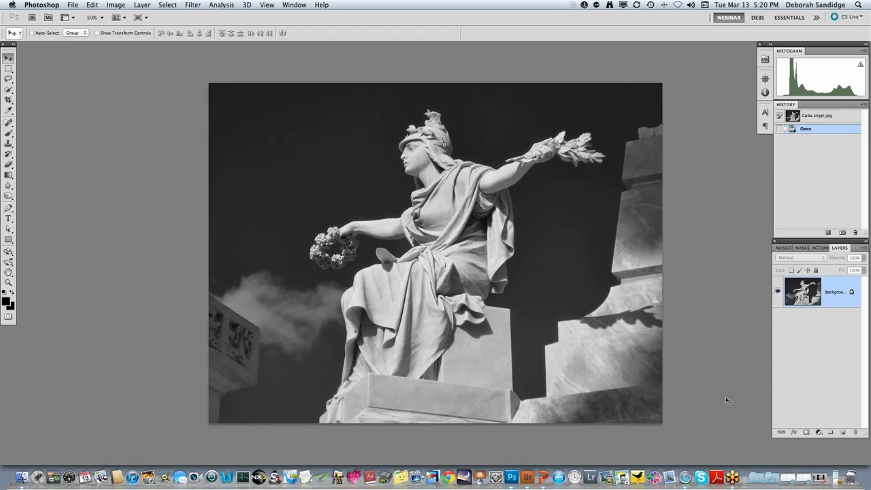
Launch Topaz BW Effects on the angel statue photo from the Filter menu.
{"action": "left_click", "coordinate": [196, 9]}
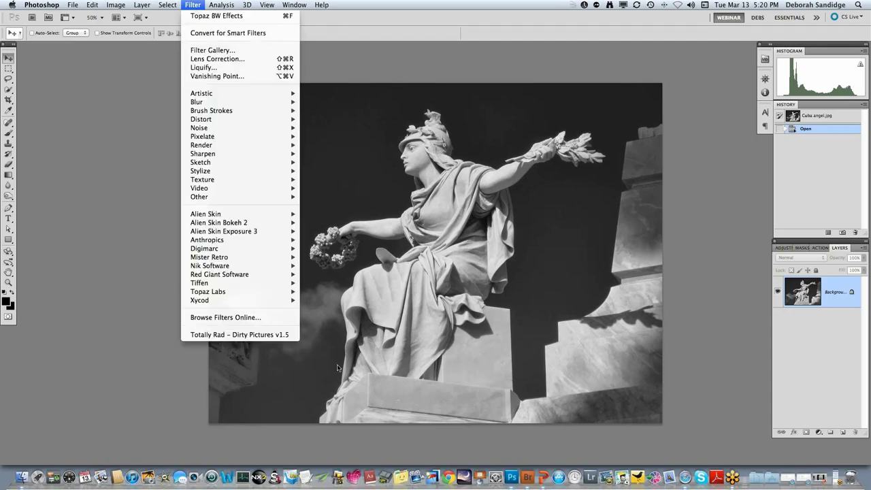
{"action": "mouse_move", "coordinate": [295, 293]}
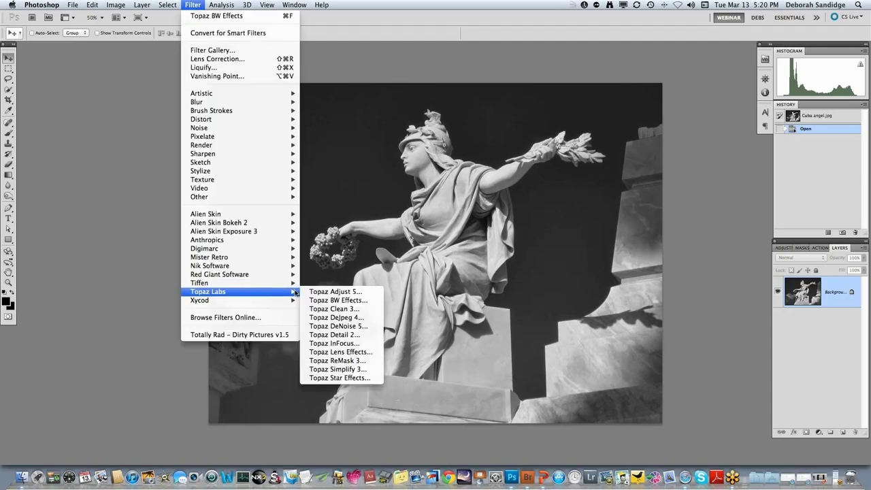
{"action": "left_click", "coordinate": [352, 301]}
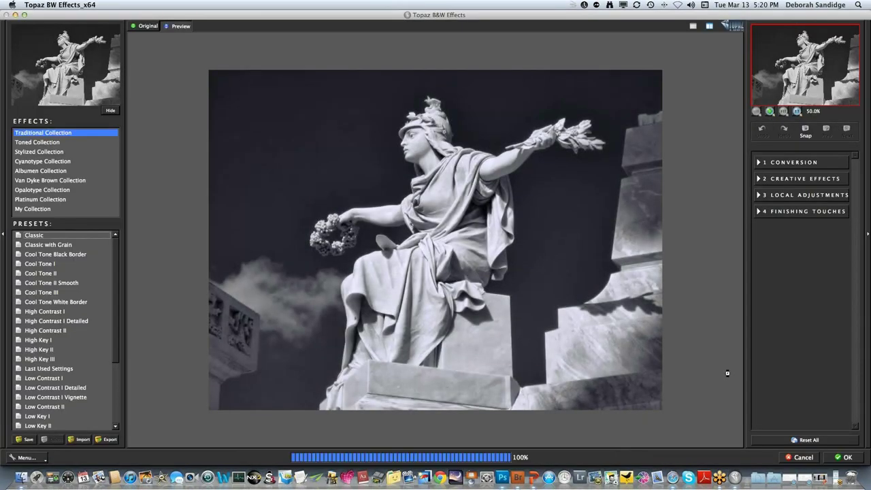
Apply the Toned Collection's Sepia and Selenium III preset after trying Gold_Blue I, and compare with the original.
{"action": "left_click", "coordinate": [54, 143]}
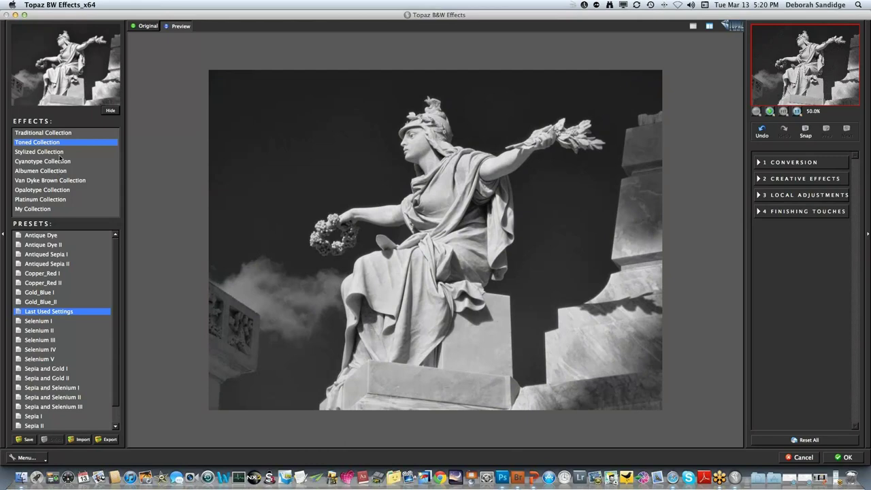
{"action": "mouse_move", "coordinate": [48, 236]}
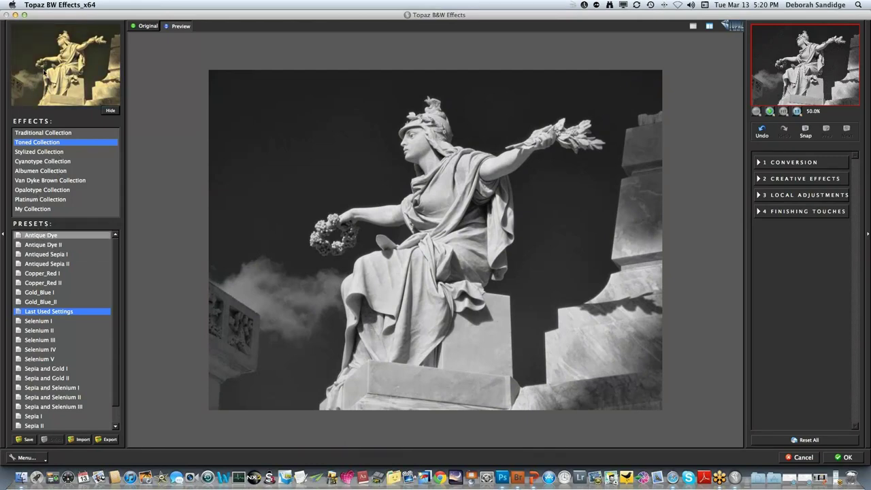
{"action": "left_click", "coordinate": [52, 293]}
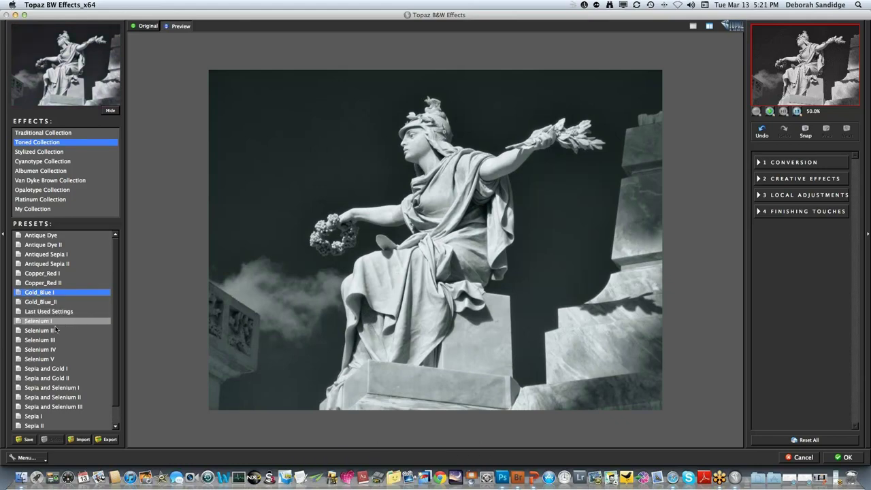
{"action": "left_click", "coordinate": [72, 388]}
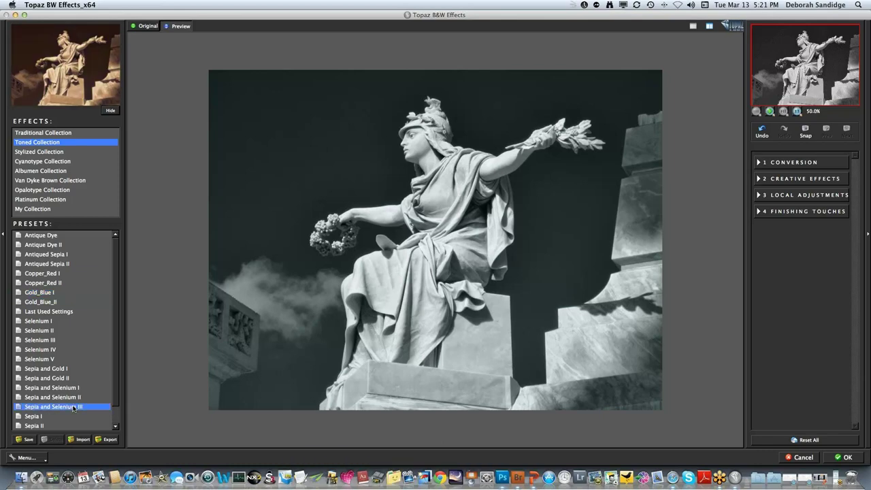
{"action": "left_click", "coordinate": [75, 406]}
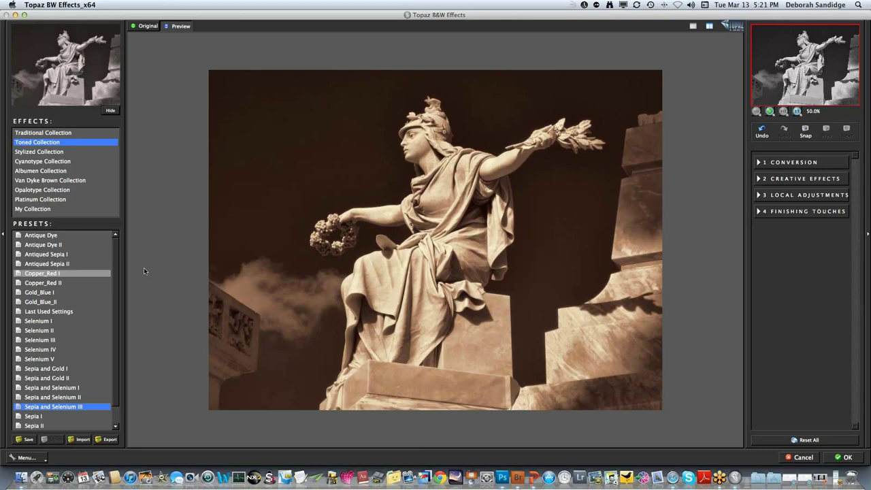
{"action": "left_click", "coordinate": [149, 26]}
{"action": "left_click", "coordinate": [178, 26]}
Set Protect Highlights to 0.02 under Conversion > Adaptive Exposure.
{"action": "left_click", "coordinate": [758, 164]}
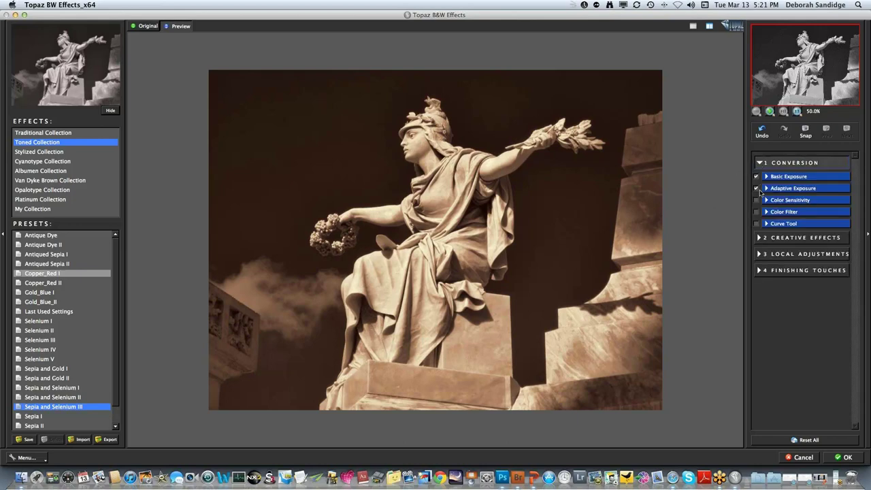
{"action": "left_click", "coordinate": [766, 188]}
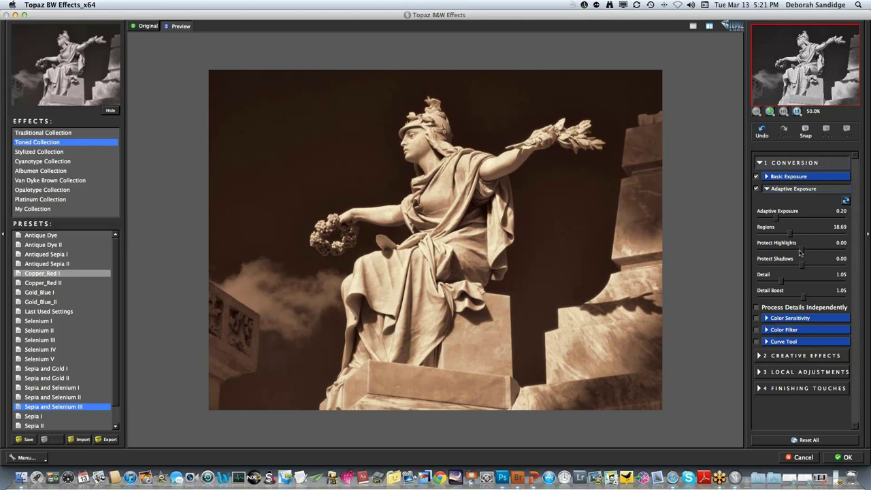
{"action": "left_click_drag", "start_coordinate": [801, 251], "coordinate": [806, 250]}
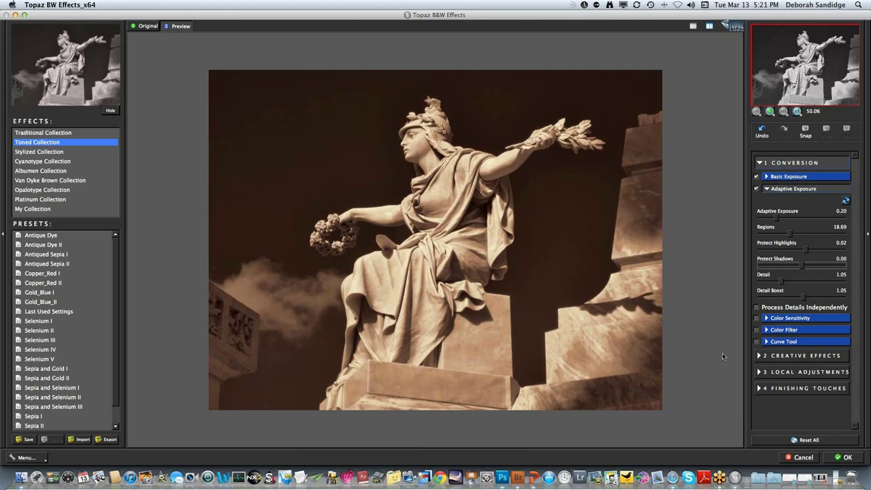
{"action": "left_click", "coordinate": [759, 357]}
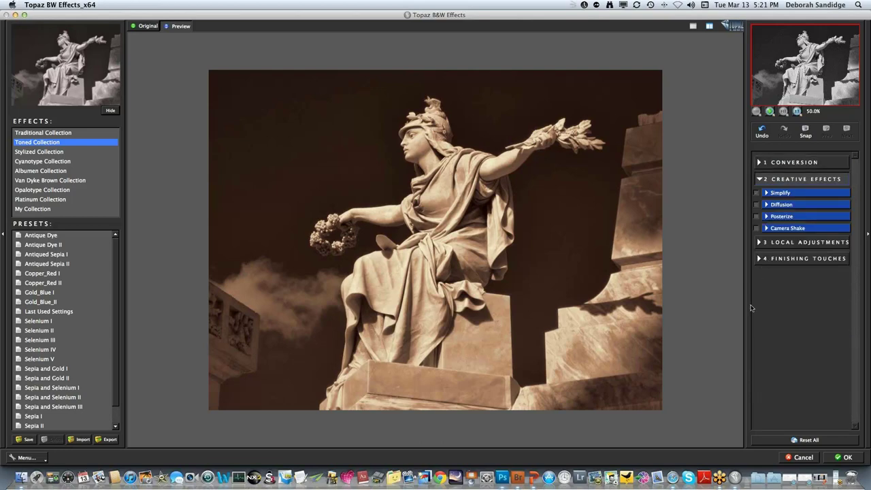
Commit the sepia-toned Topaz result to Cuba angel.jpg.
{"action": "left_click", "coordinate": [849, 457]}
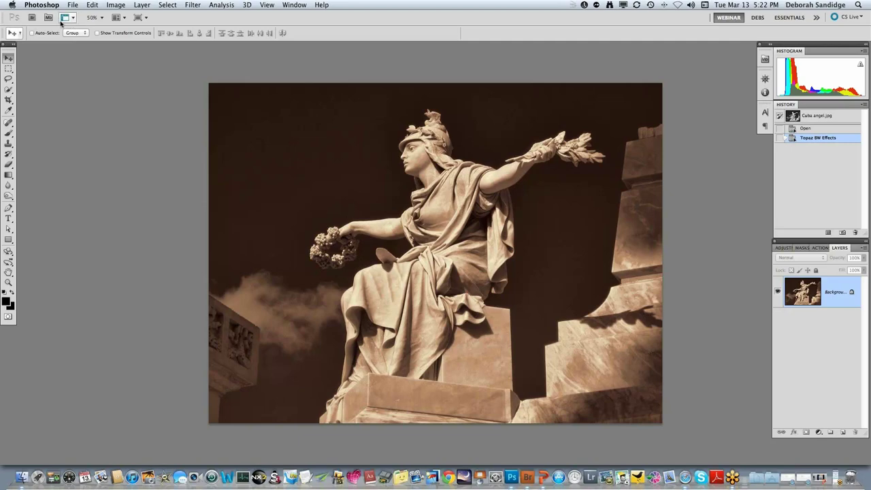
Drag Demi Jour.jpg from Mini Bridge onto the statue photo as a new layer.
{"action": "left_click", "coordinate": [765, 61]}
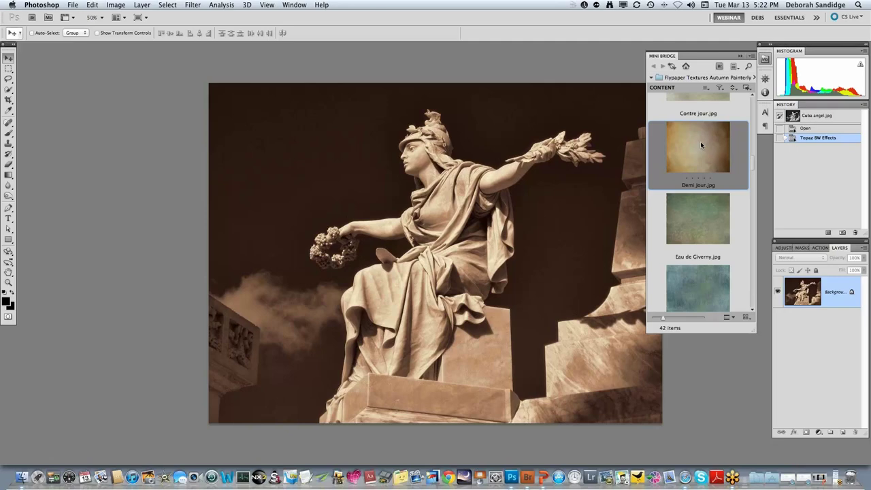
{"action": "left_click_drag", "start_coordinate": [700, 141], "coordinate": [449, 256]}
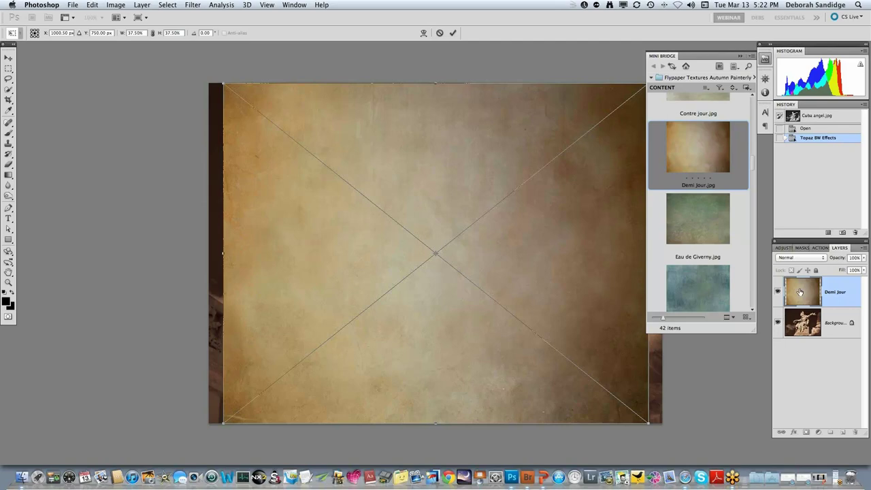
Set the Demi Jour layer's blend mode to Soft Light after trying Overlay.
{"action": "left_click", "coordinate": [824, 259]}
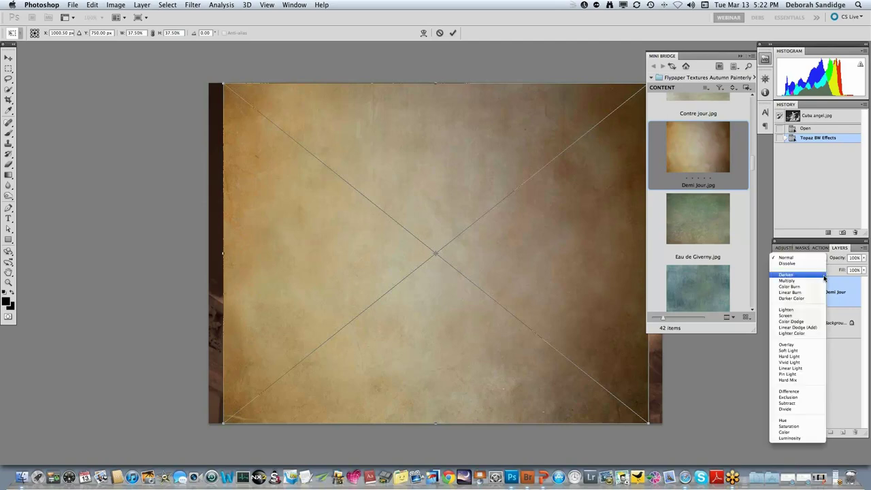
{"action": "left_click", "coordinate": [794, 352]}
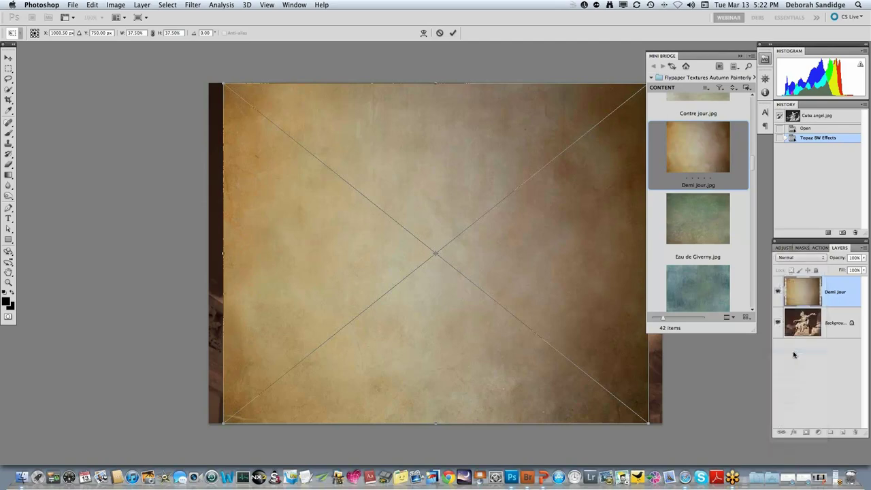
{"action": "left_click", "coordinate": [814, 258]}
{"action": "left_click", "coordinate": [815, 265]}
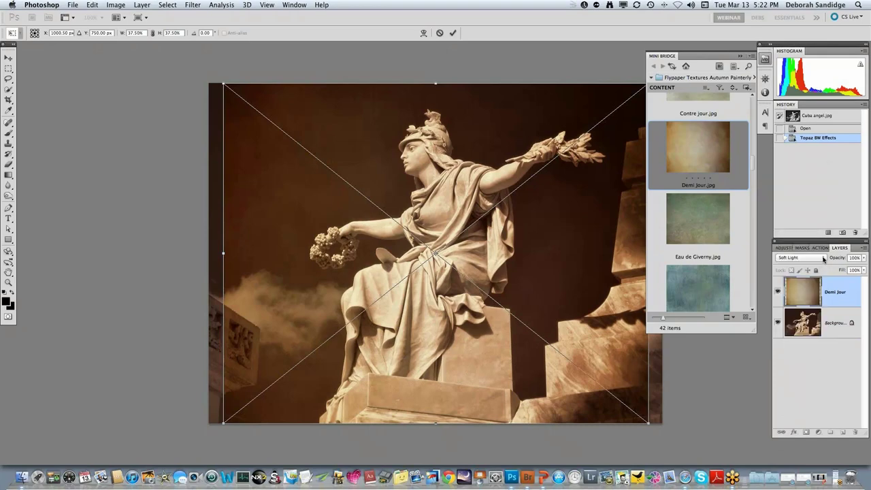
{"action": "left_click", "coordinate": [820, 262]}
{"action": "key", "text": "Up"}
{"action": "key", "text": "Return"}
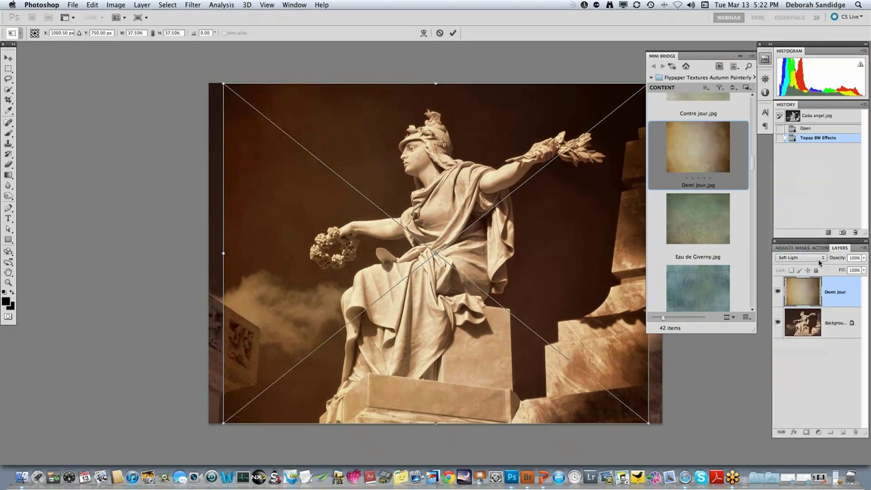
{"action": "left_click", "coordinate": [825, 260]}
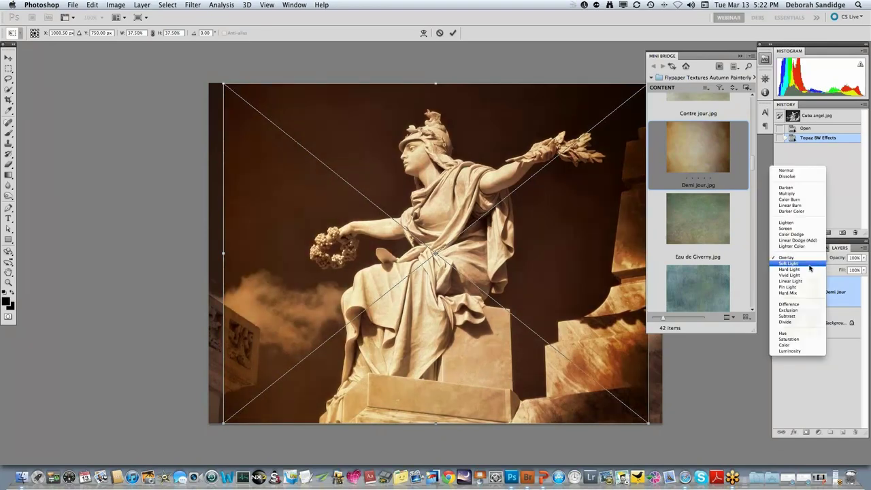
{"action": "left_click", "coordinate": [811, 268]}
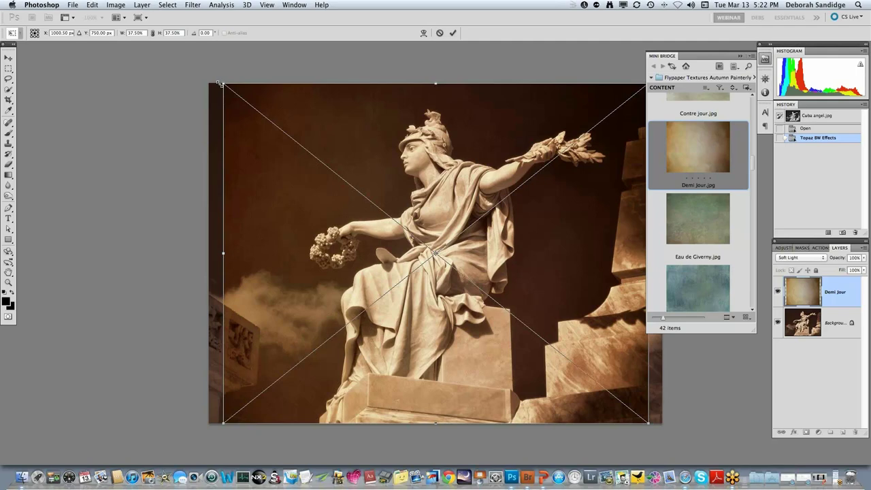
Stretch the texture to fill the canvas, close Mini Bridge, and toggle the layer to compare.
{"action": "left_click_drag", "start_coordinate": [218, 83], "coordinate": [209, 84]}
{"action": "left_click_drag", "start_coordinate": [652, 422], "coordinate": [662, 422]}
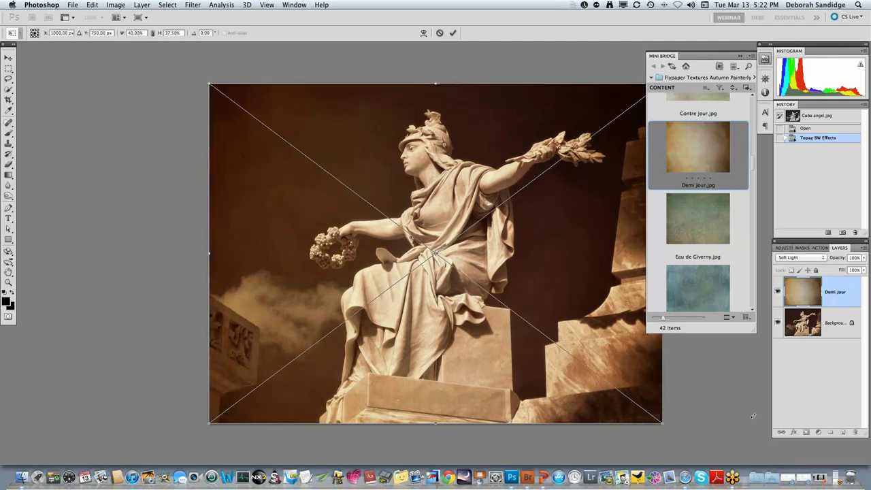
{"action": "key", "text": "Return"}
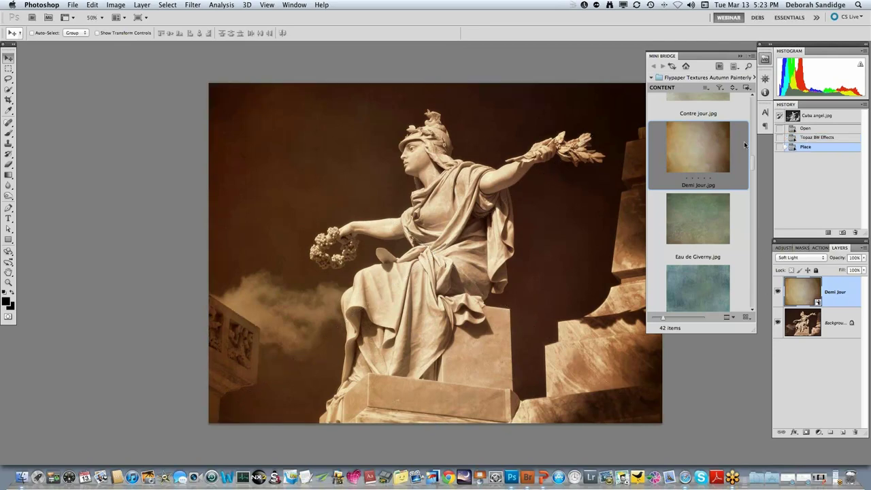
{"action": "left_click", "coordinate": [765, 60]}
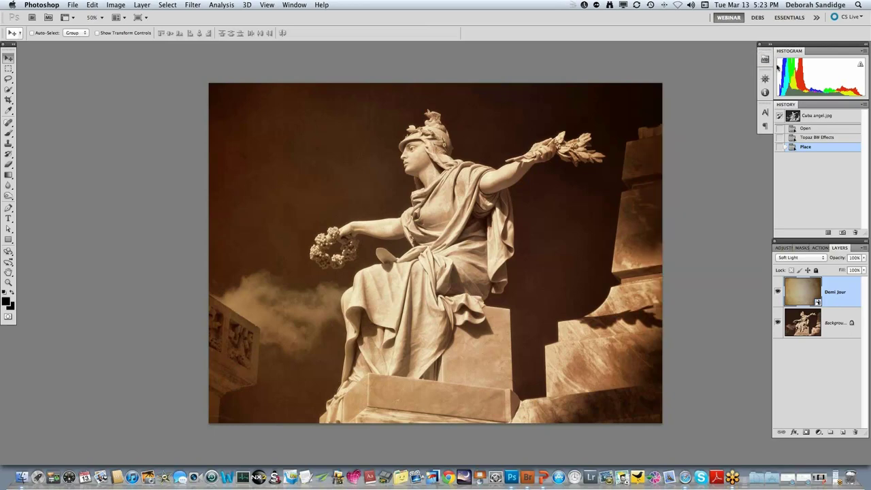
{"action": "left_click", "coordinate": [779, 292]}
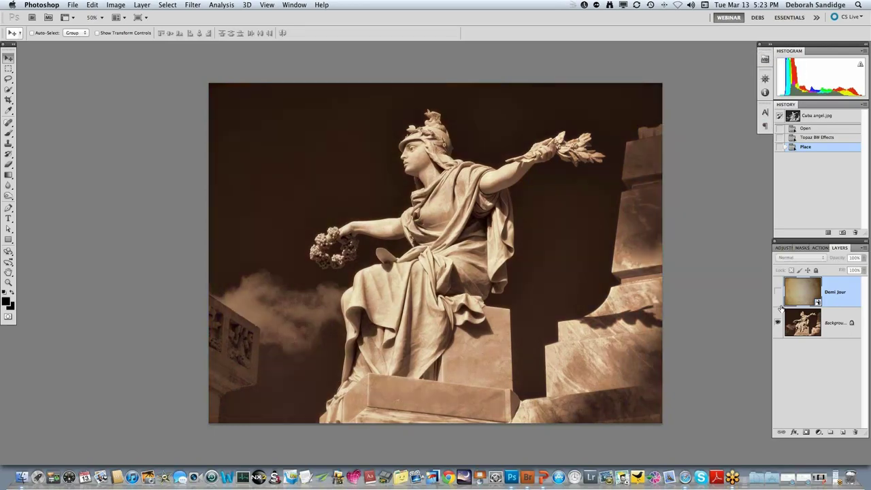
{"action": "left_click", "coordinate": [778, 292]}
{"action": "left_click", "coordinate": [778, 292]}
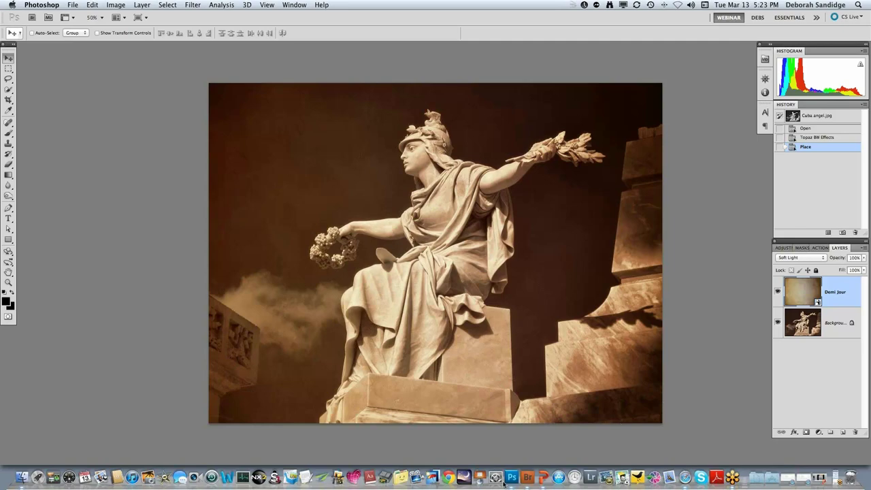
Open Southern Pacific.jpg from Adobe Bridge into Photoshop.
{"action": "left_click", "coordinate": [529, 479]}
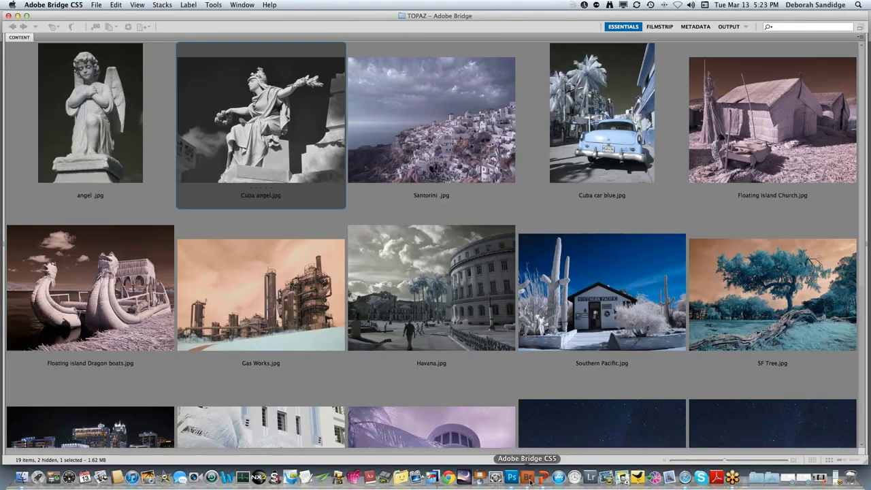
{"action": "left_click", "coordinate": [582, 299]}
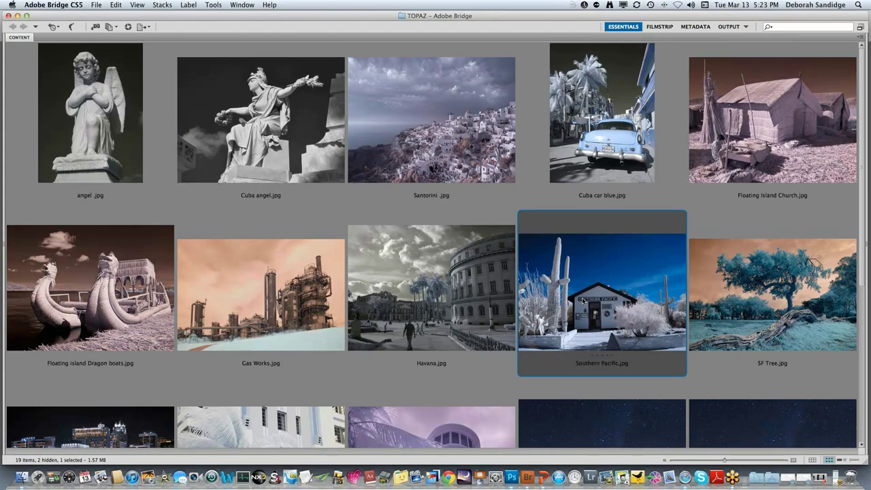
{"action": "double_click", "coordinate": [582, 300]}
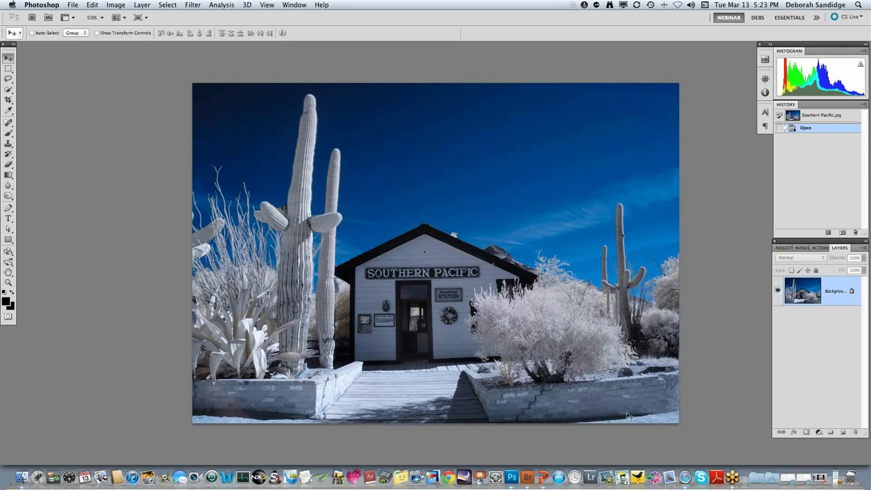
Launch Topaz BW Effects on the Southern Pacific photo from the Filter menu.
{"action": "left_click", "coordinate": [194, 6]}
{"action": "mouse_move", "coordinate": [292, 283]}
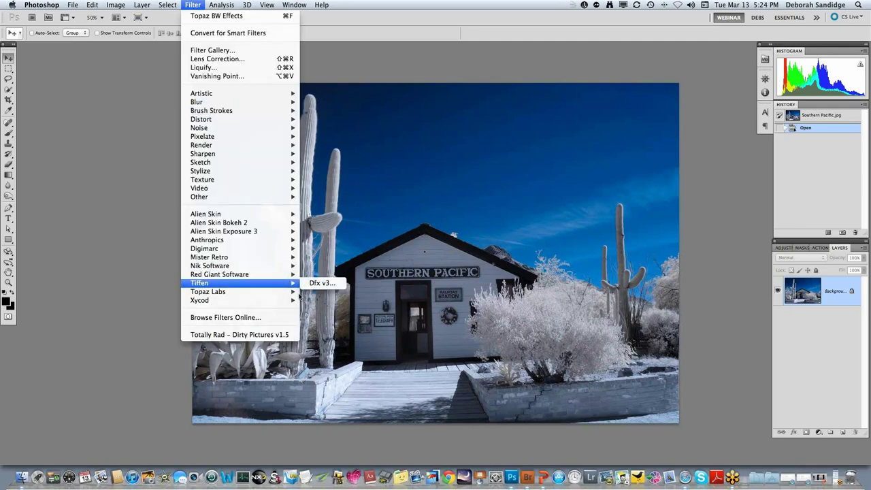
{"action": "left_click", "coordinate": [324, 301]}
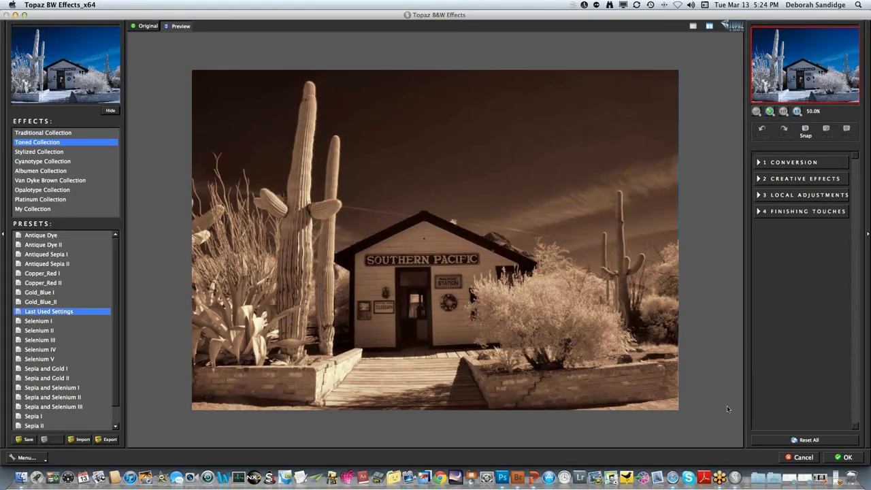
Apply the Van Dyke Brown Collection after trying the Traditional and Toned collections.
{"action": "left_click", "coordinate": [59, 133]}
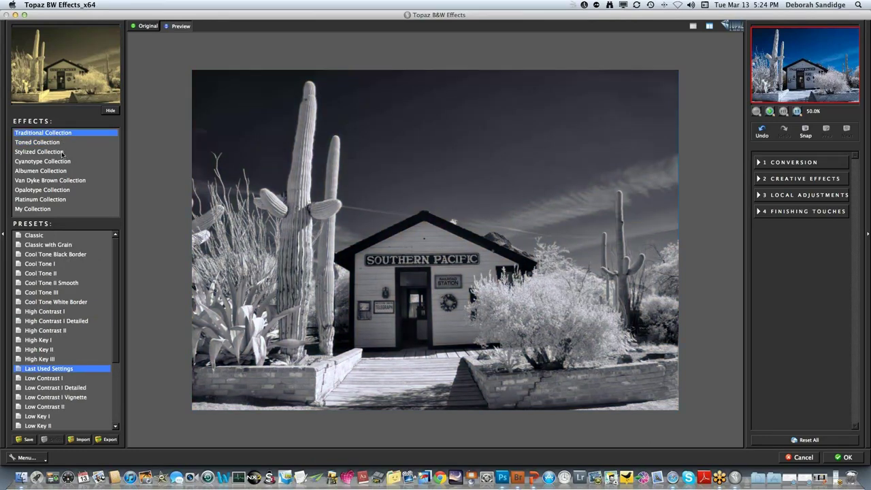
{"action": "left_click", "coordinate": [54, 143]}
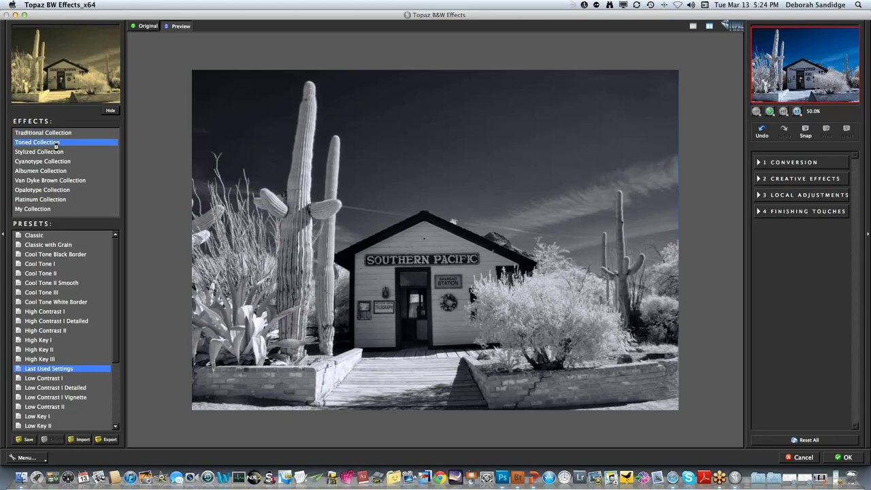
{"action": "left_click", "coordinate": [59, 181]}
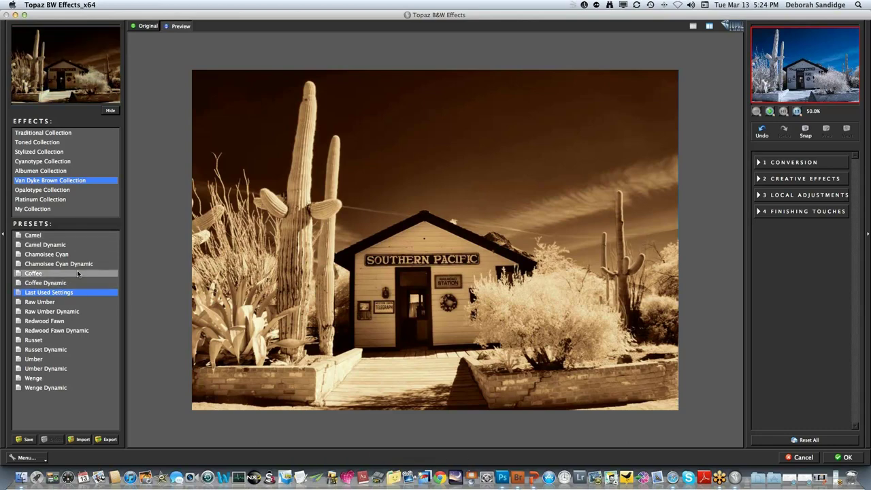
In Adaptive Exposure, set Protect Shadows 0.05 and Protect Highlights 0.02, then compare with the original.
{"action": "left_click", "coordinate": [760, 164]}
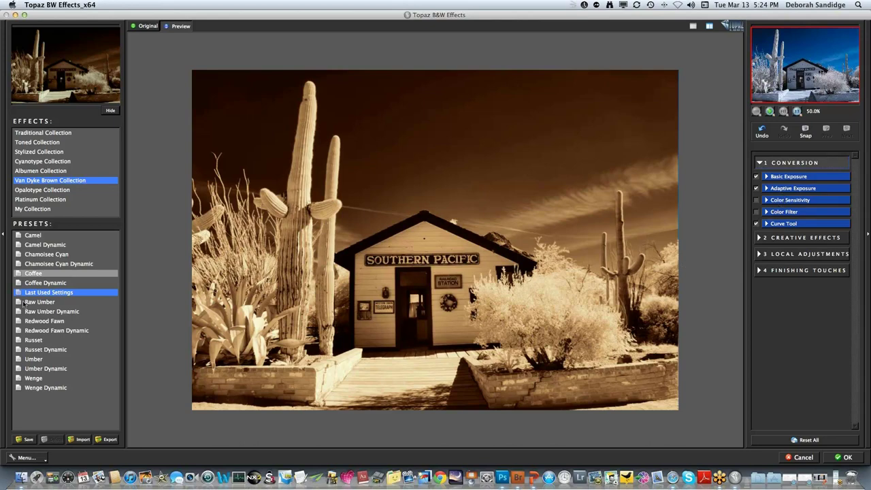
{"action": "left_click", "coordinate": [767, 178]}
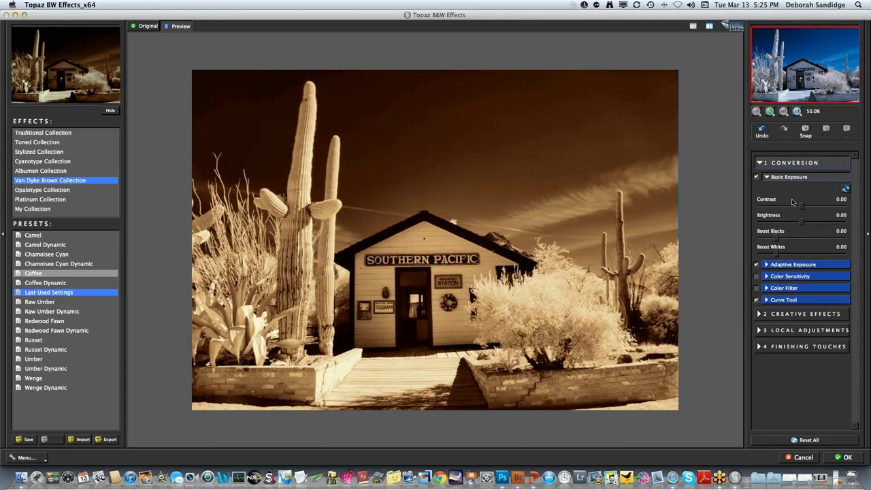
{"action": "left_click", "coordinate": [768, 265]}
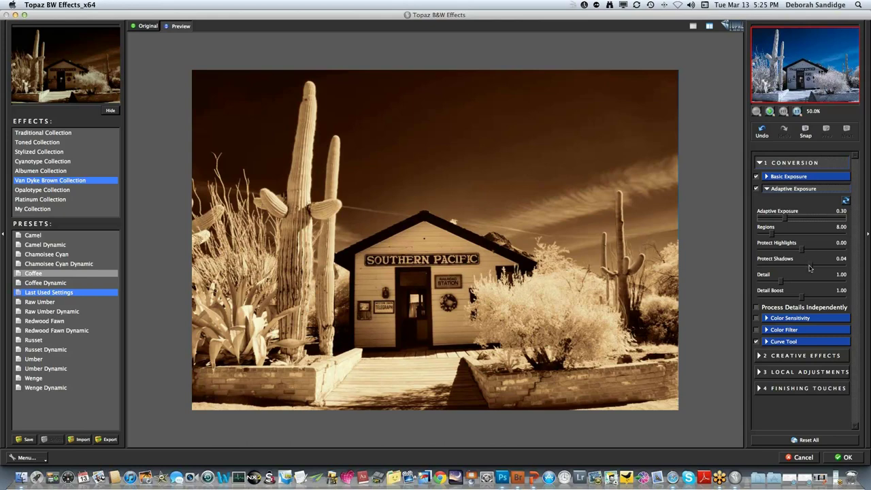
{"action": "left_click_drag", "start_coordinate": [809, 266], "coordinate": [811, 269]}
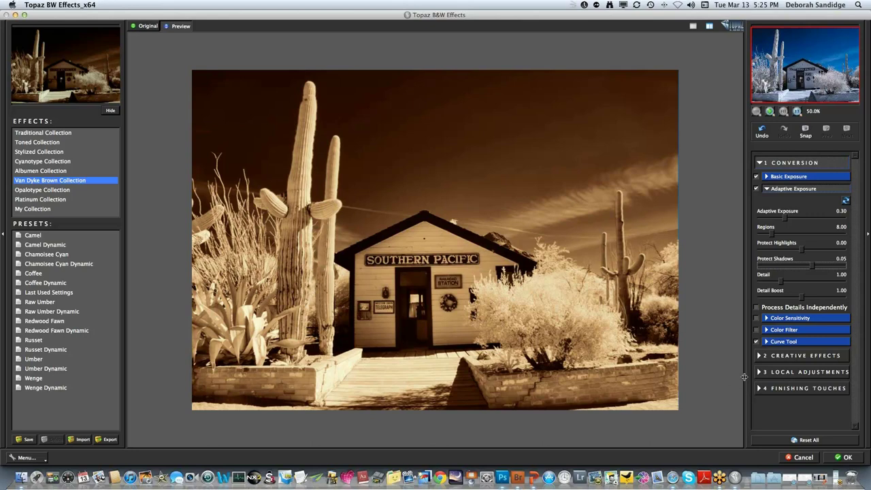
{"action": "left_click_drag", "start_coordinate": [802, 250], "coordinate": [807, 251]}
{"action": "left_click", "coordinate": [655, 154]}
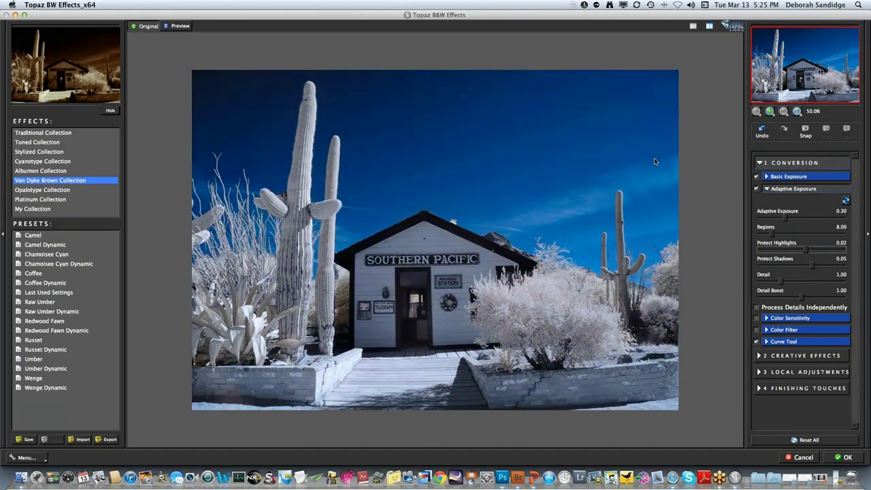
{"action": "left_click", "coordinate": [657, 162]}
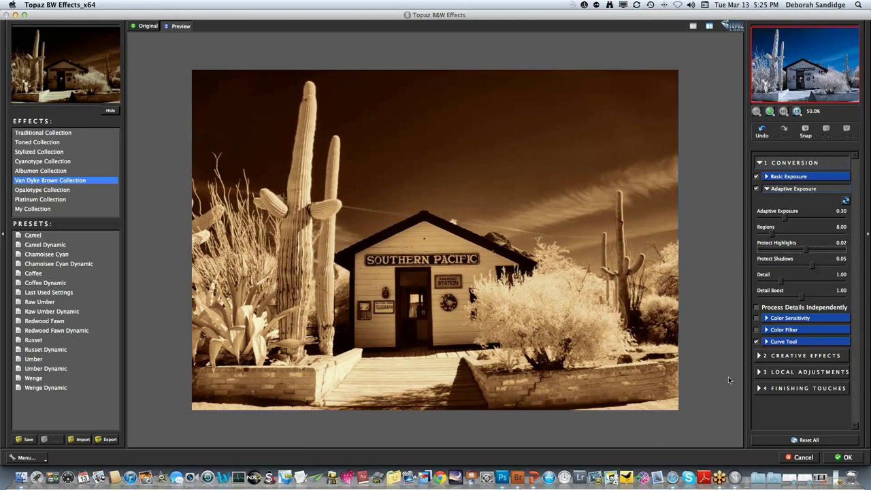
Apply the brown-toned Topaz black and white effect to the Southern Pacific photo, then return to Bridge's TOPAZ folder.
{"action": "left_click", "coordinate": [836, 457]}
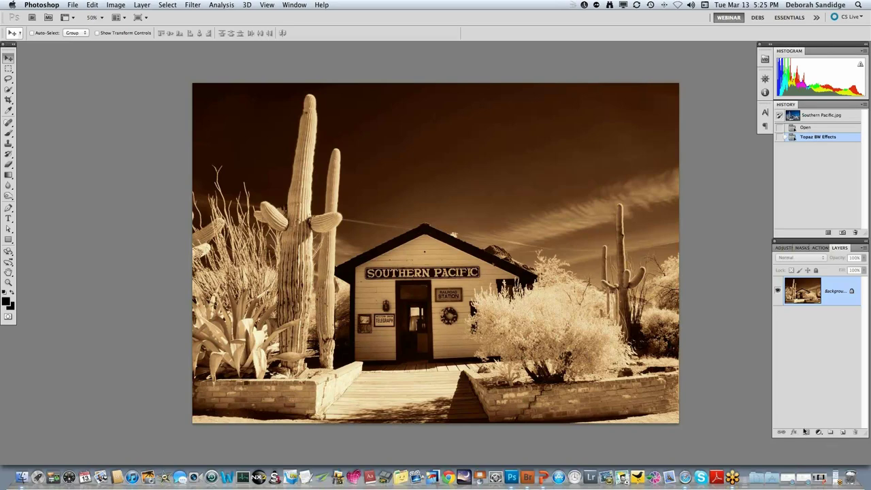
{"action": "left_click", "coordinate": [529, 479]}
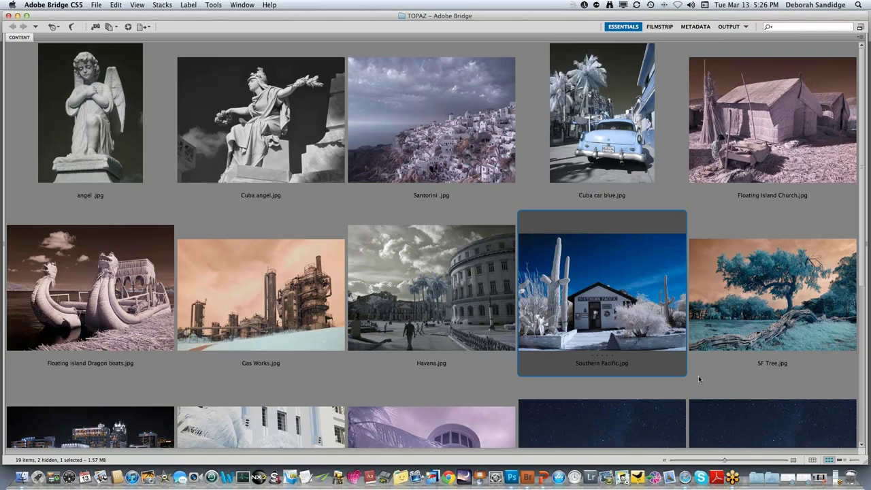
Open stars for rotation.jpg from the Bridge TOPAZ folder in Photoshop.
{"action": "left_click", "coordinate": [596, 426]}
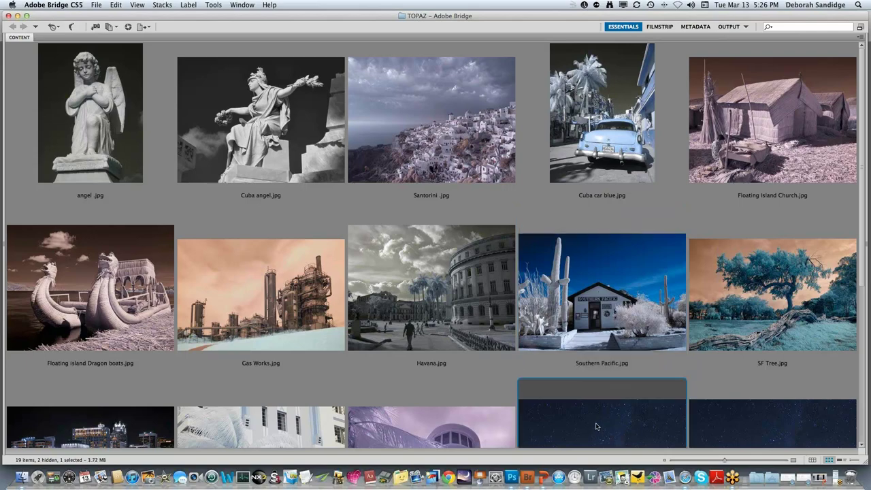
{"action": "double_click", "coordinate": [597, 426]}
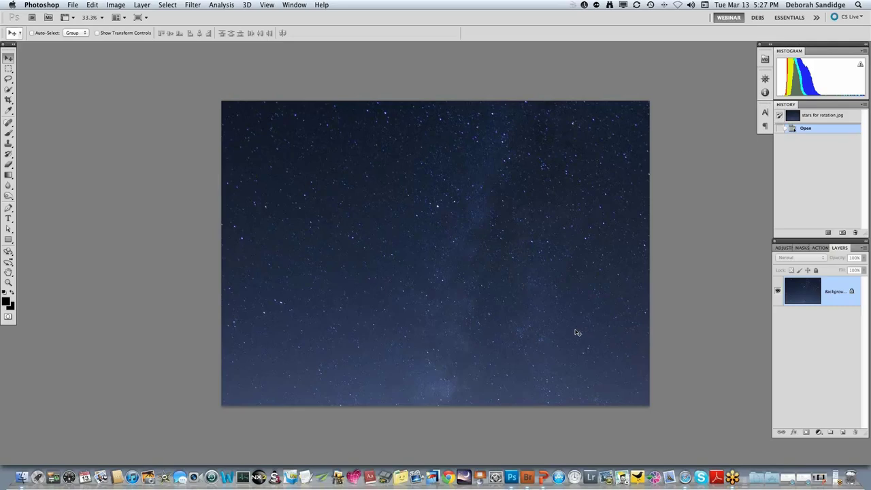
Launch Topaz Star Effects on the night sky and apply the Starry Night III preset.
{"action": "left_click", "coordinate": [192, 7]}
{"action": "mouse_move", "coordinate": [292, 295]}
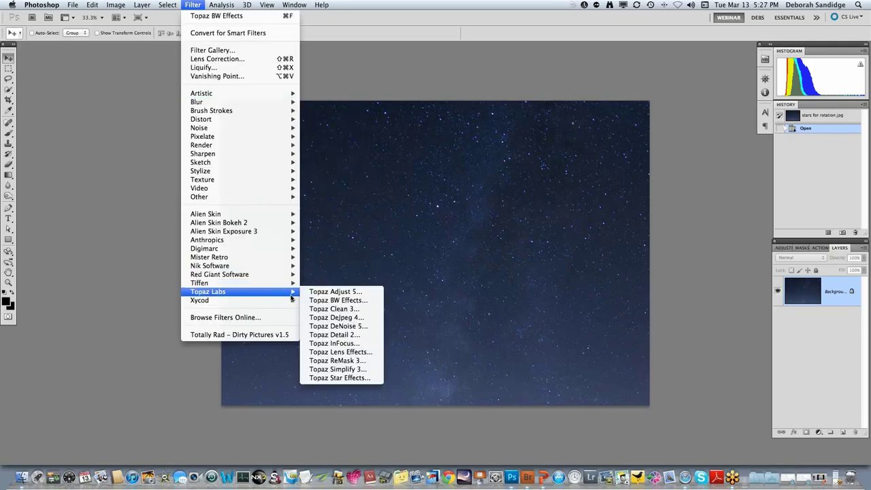
{"action": "left_click", "coordinate": [347, 380]}
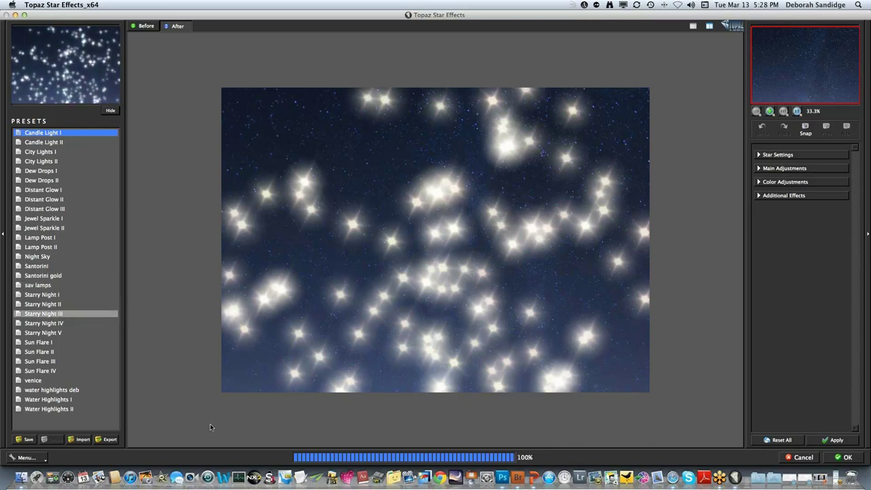
{"action": "left_click", "coordinate": [42, 313]}
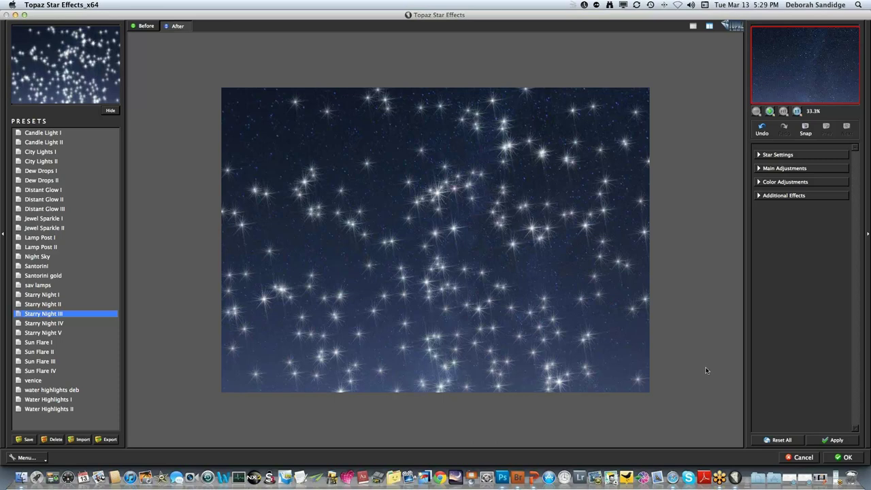
In Star Settings, preview Stars Only, return to Combined mode, and keep Cross Star type.
{"action": "left_click", "coordinate": [759, 155]}
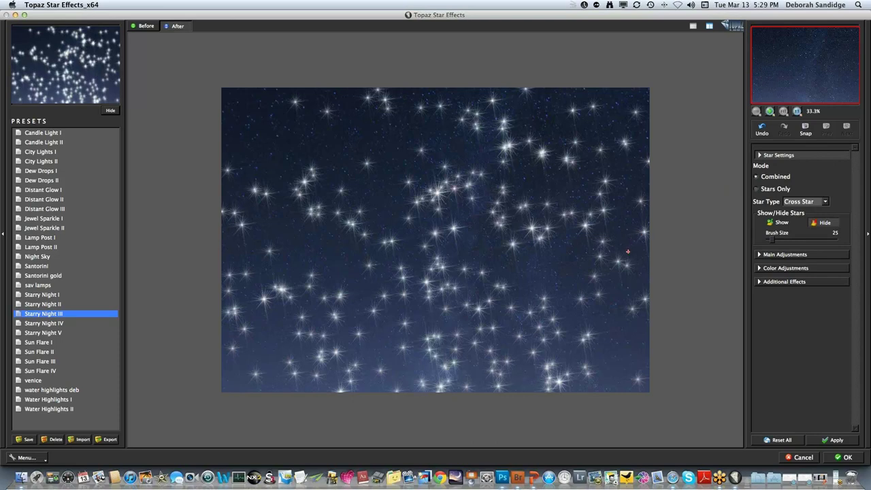
{"action": "left_click", "coordinate": [758, 189]}
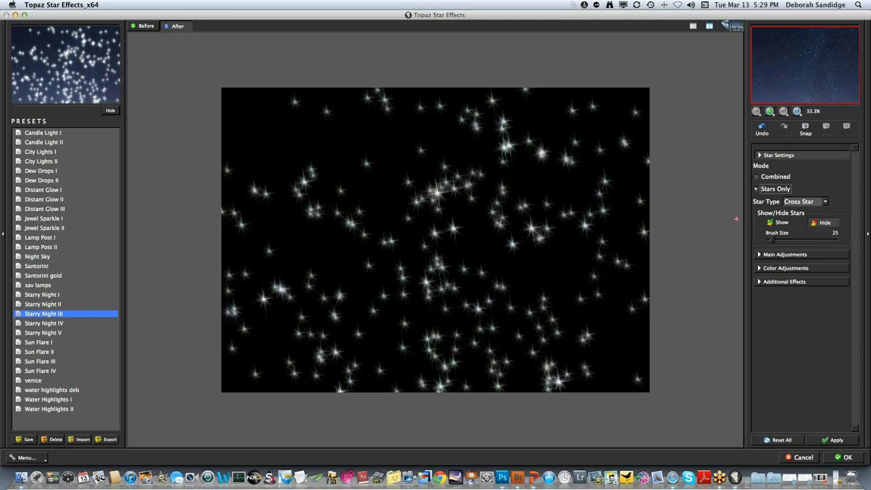
{"action": "left_click", "coordinate": [761, 179]}
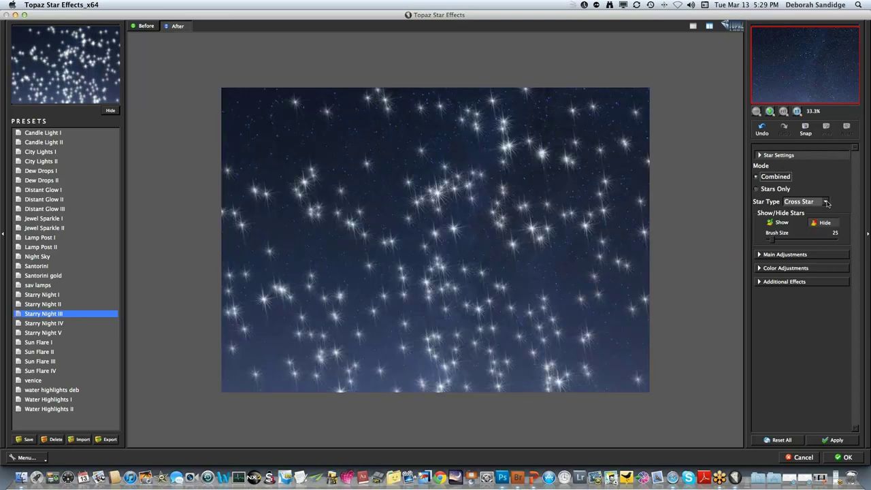
{"action": "left_click", "coordinate": [827, 203]}
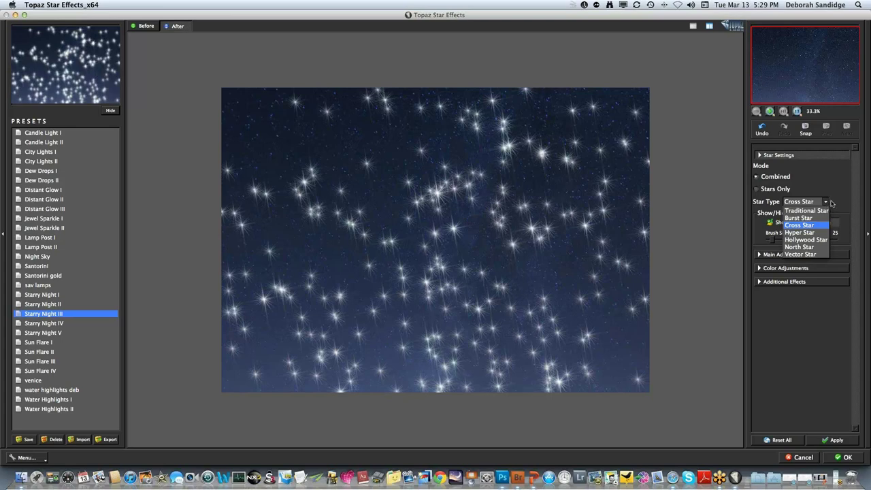
{"action": "left_click", "coordinate": [832, 187]}
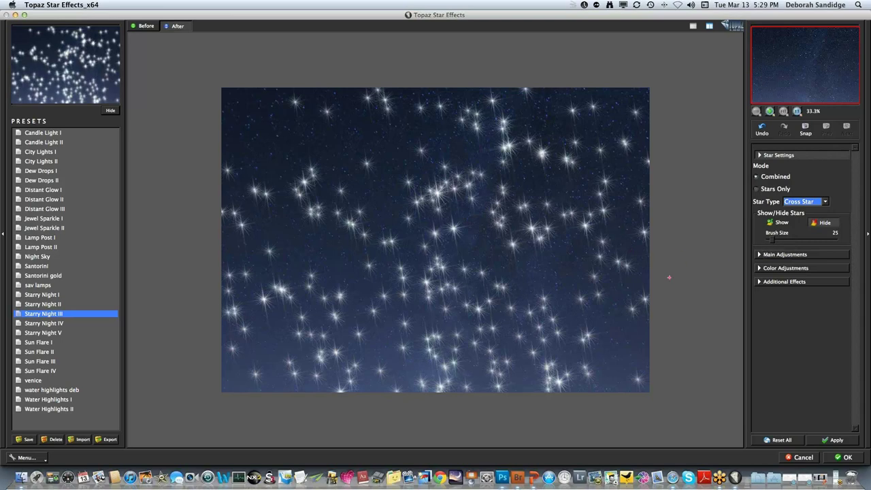
Try Threshold at 0.56, return it to 0.00, and raise Luminance to 0.36.
{"action": "left_click", "coordinate": [760, 255]}
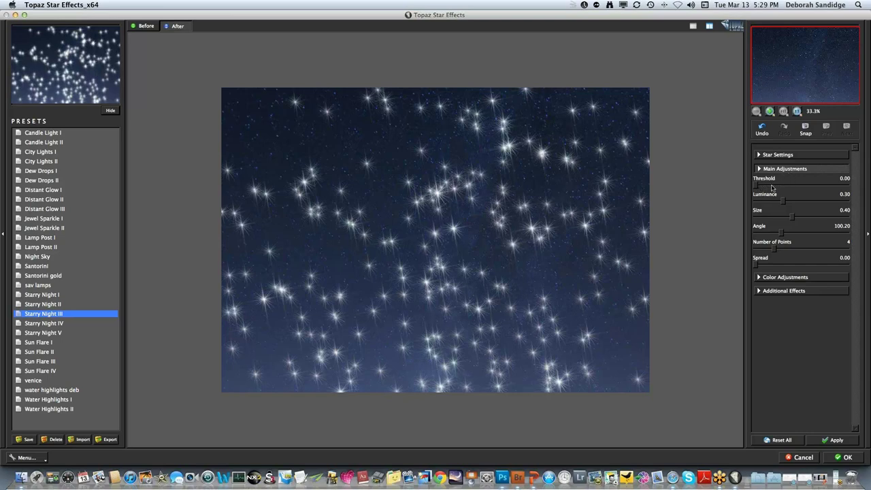
{"action": "left_click_drag", "start_coordinate": [756, 185], "coordinate": [827, 181]}
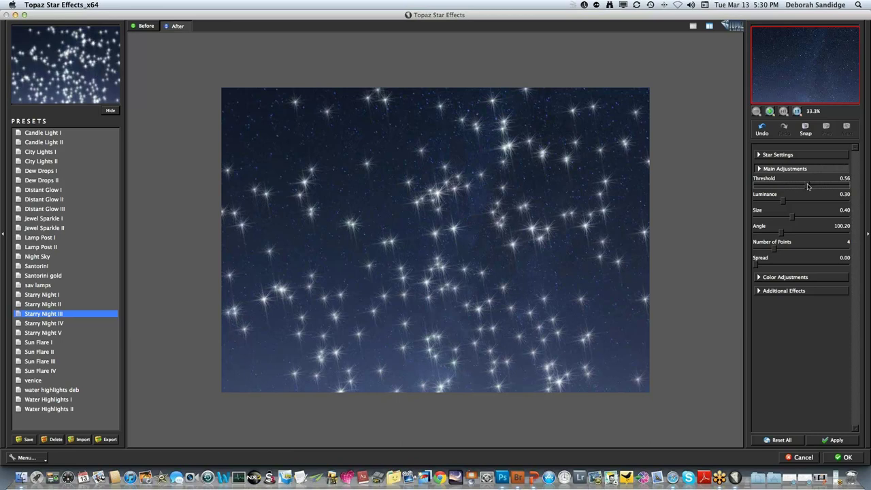
{"action": "left_click_drag", "start_coordinate": [808, 186], "coordinate": [754, 186]}
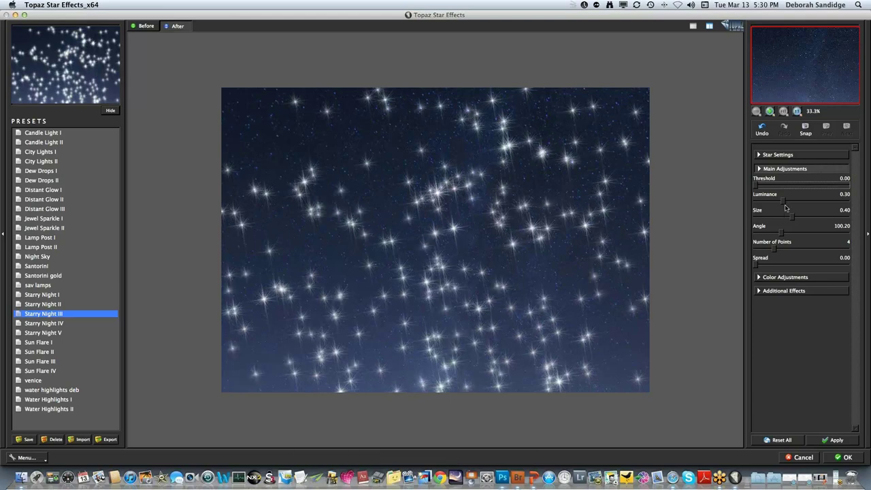
{"action": "left_click_drag", "start_coordinate": [784, 203], "coordinate": [790, 202]}
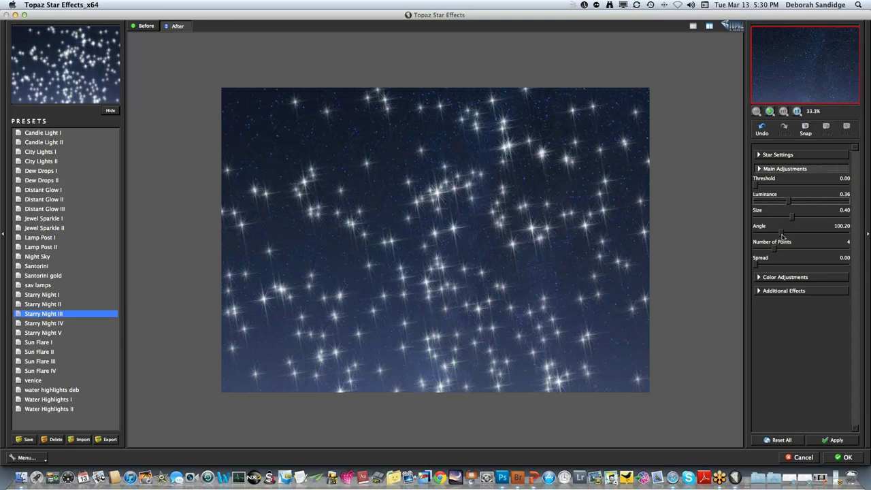
Try a 0.40 ring flare, set Ring Flare back to 0, and expand Star Settings for Stars Only.
{"action": "left_click", "coordinate": [760, 278]}
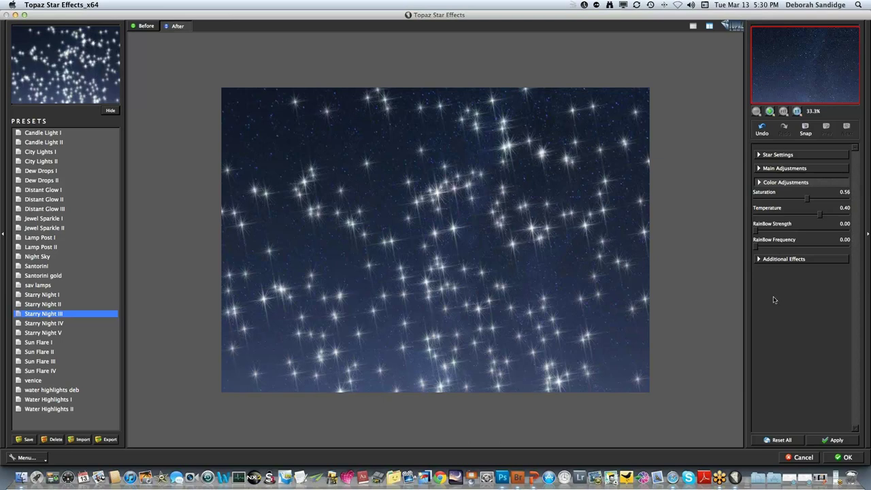
{"action": "left_click", "coordinate": [759, 260]}
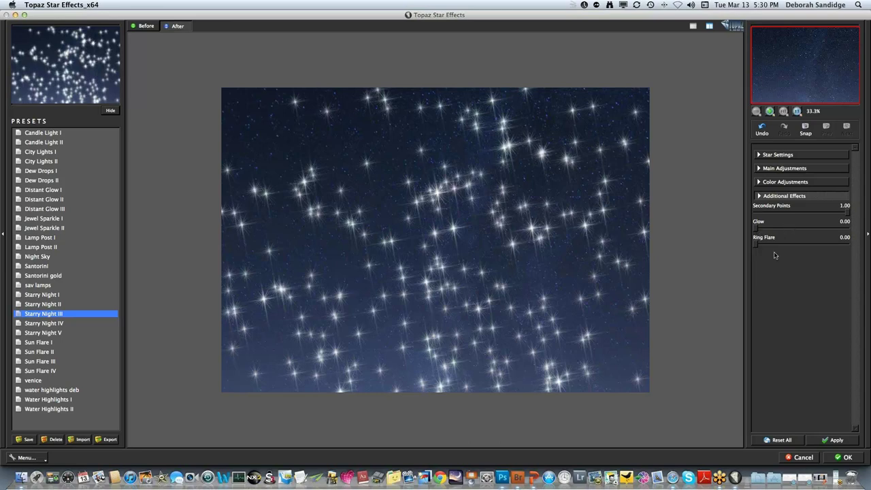
{"action": "left_click_drag", "start_coordinate": [756, 248], "coordinate": [796, 250]}
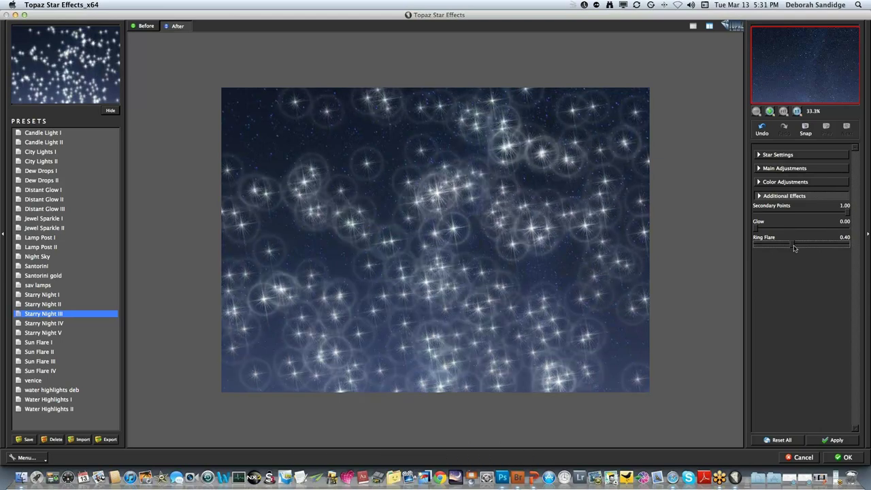
{"action": "left_click_drag", "start_coordinate": [793, 247], "coordinate": [757, 246]}
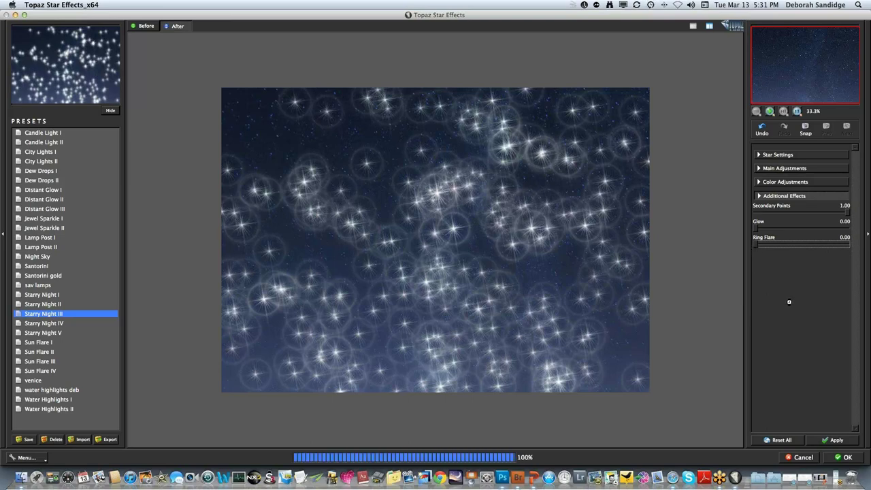
{"action": "left_click", "coordinate": [764, 156]}
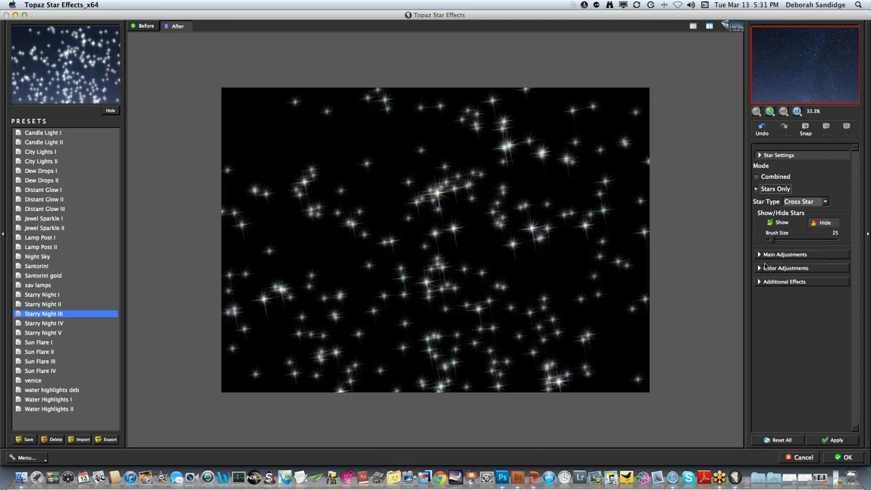
Render the stars-only Star Effects result in Photoshop, then return to Bridge's TOPAZ folder.
{"action": "left_click", "coordinate": [841, 458]}
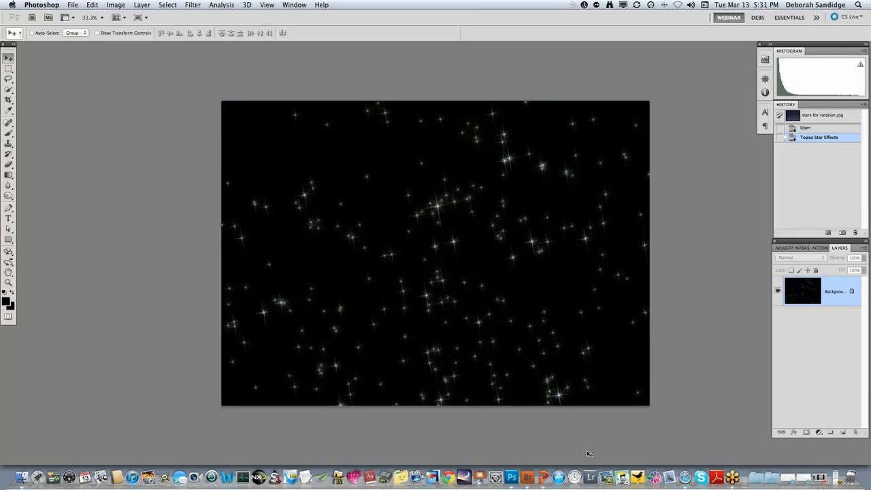
{"action": "left_click", "coordinate": [529, 479]}
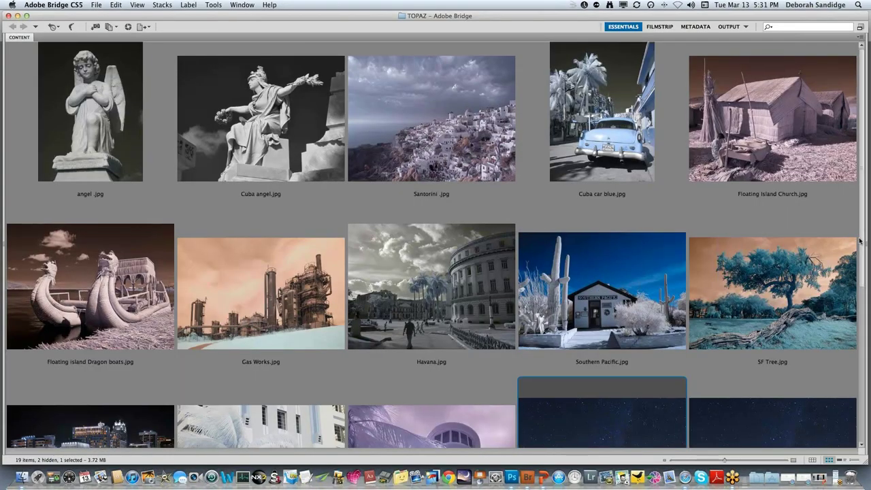
Open stars for rotation 2.jpg and play the Star Trails Rotation action on it.
{"action": "double_click", "coordinate": [603, 419]}
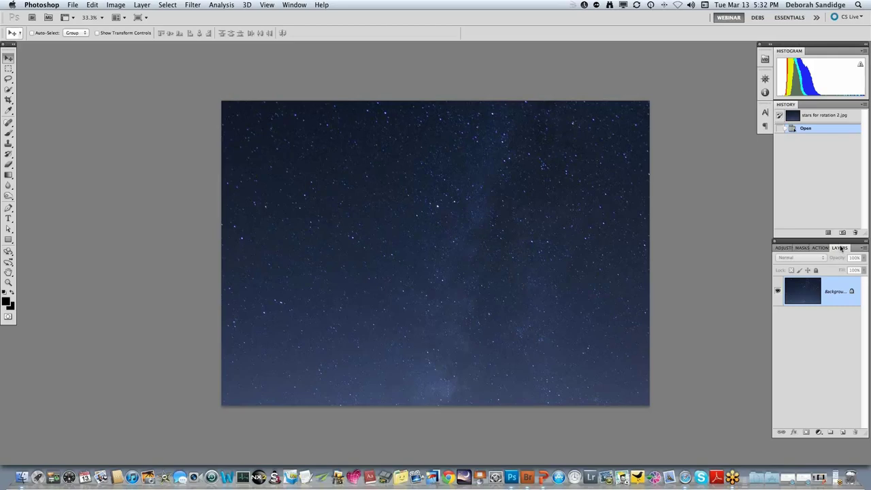
{"action": "left_click_drag", "start_coordinate": [834, 247], "coordinate": [678, 256]}
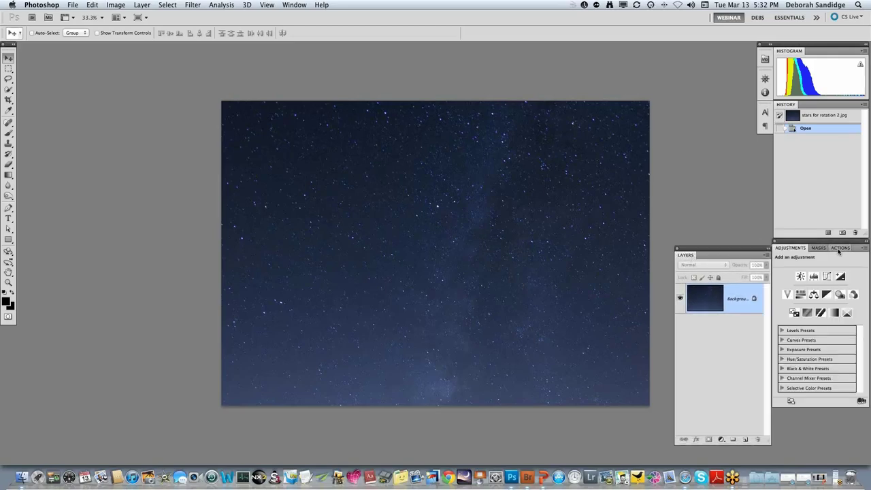
{"action": "left_click", "coordinate": [842, 249]}
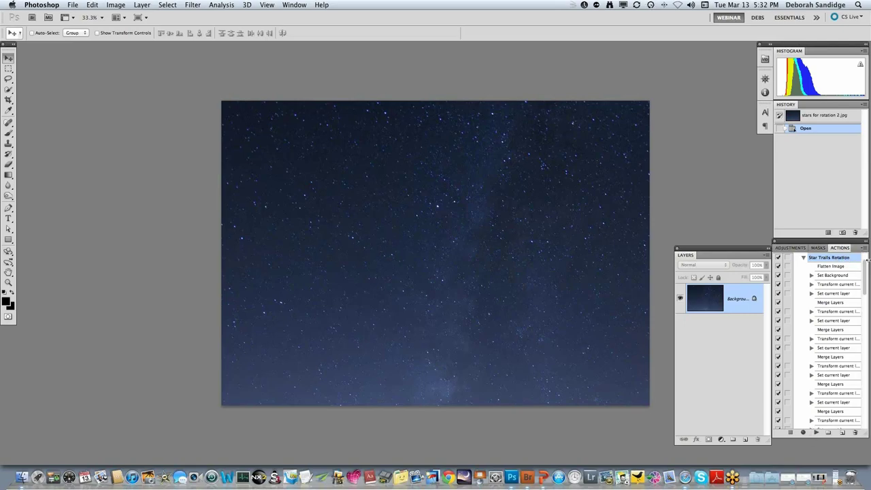
{"action": "scroll", "coordinate": [865, 269], "scroll_direction": "up", "scroll_amount": 2}
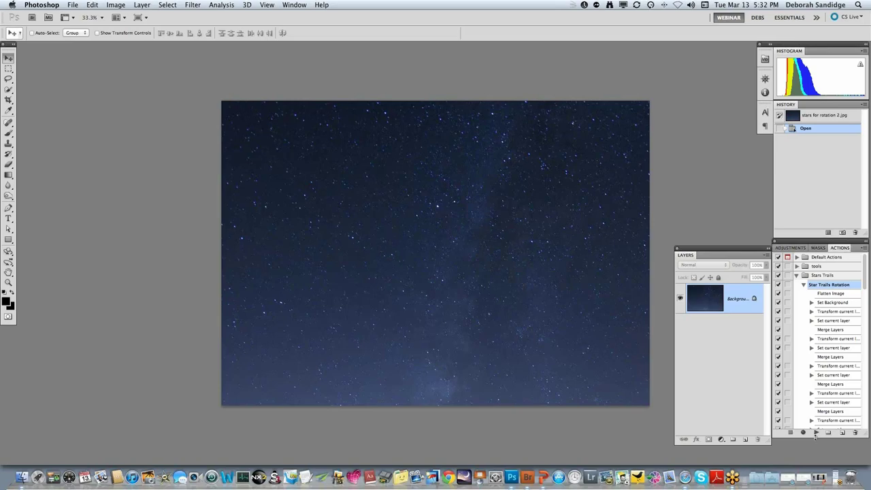
{"action": "left_click", "coordinate": [816, 434]}
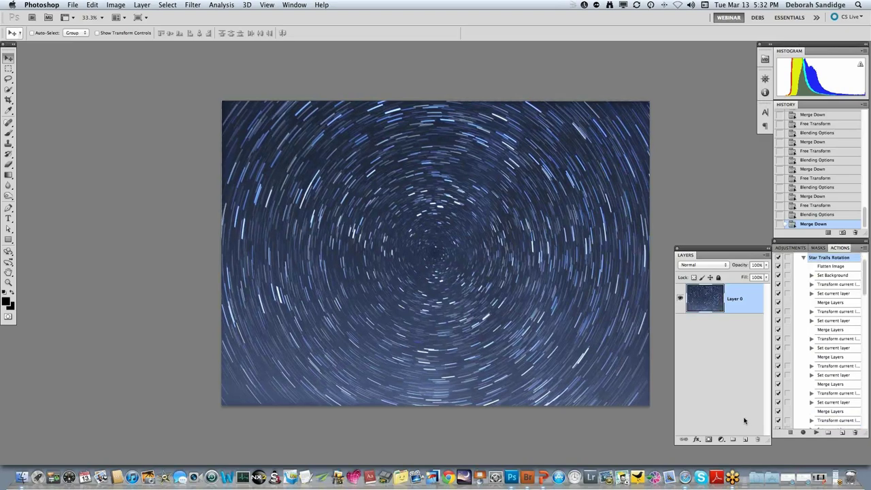
Drag the star-trails layer from stars for rotation 2.jpg into stars for rotation.jpg as Layer 1.
{"action": "left_click_drag", "start_coordinate": [708, 246], "coordinate": [794, 246]}
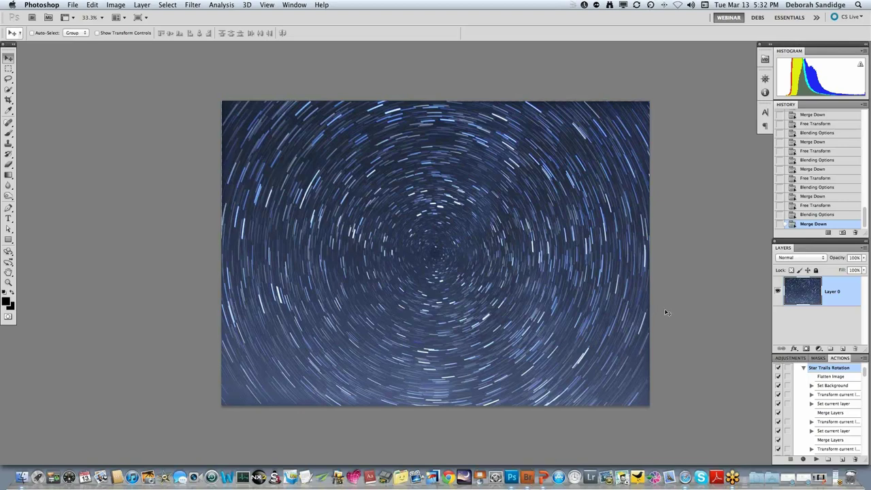
{"action": "key", "text": "f"}
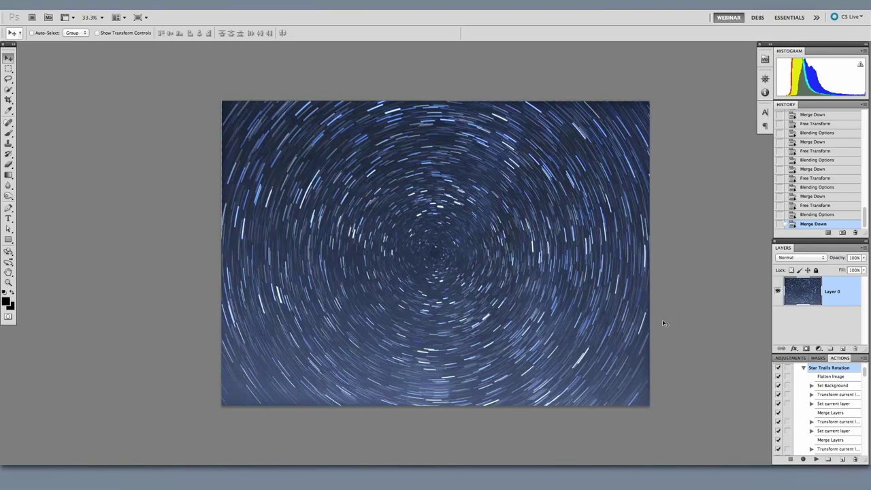
{"action": "key", "text": "f"}
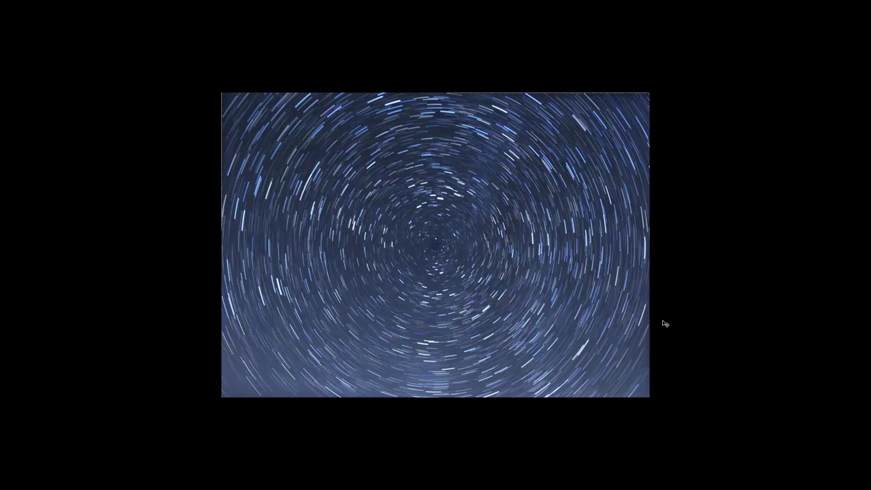
{"action": "key", "text": "f"}
{"action": "left_click_drag", "start_coordinate": [409, 70], "coordinate": [497, 93]}
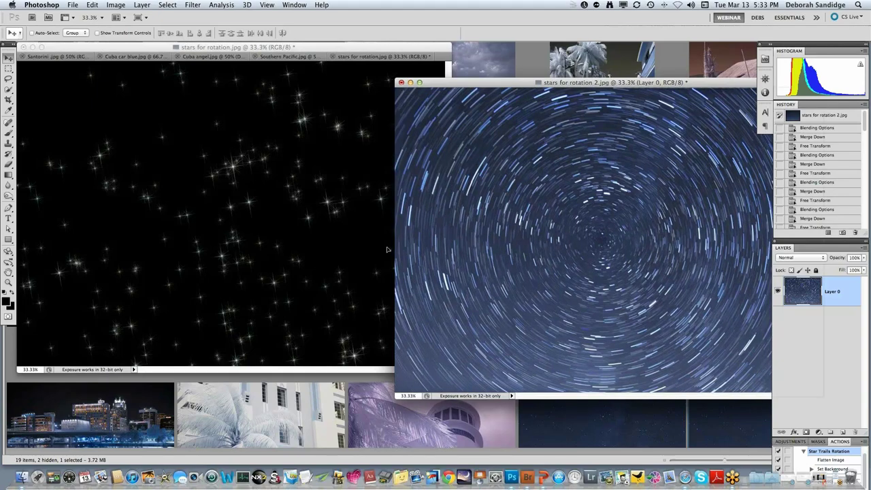
{"action": "left_click_drag", "start_coordinate": [387, 250], "coordinate": [388, 250]}
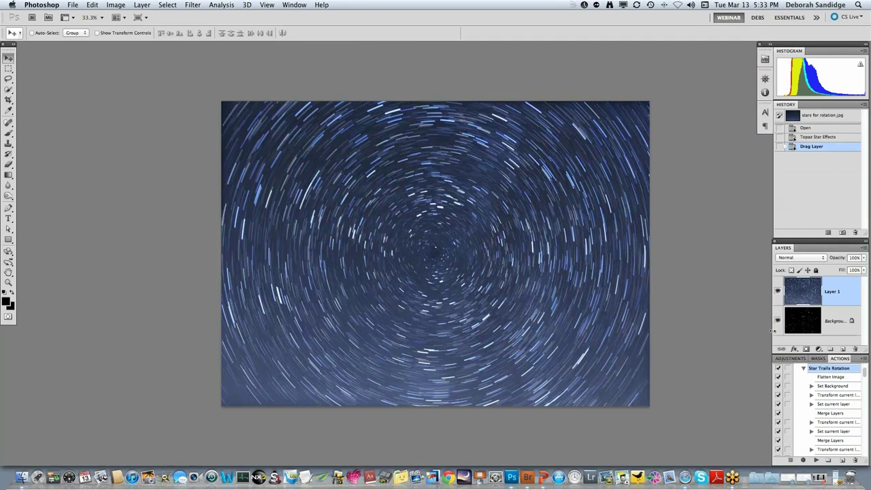
Set the star-trails Layer 1 to Screen blend mode at 88% opacity.
{"action": "left_click", "coordinate": [778, 291]}
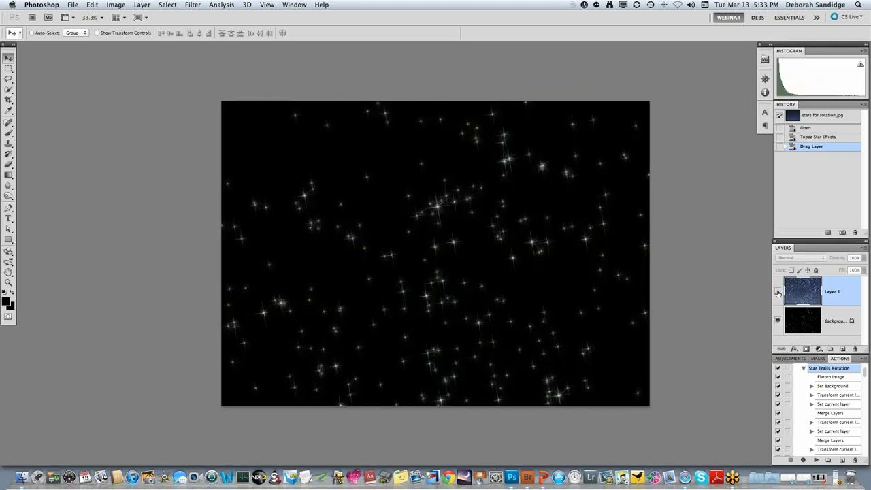
{"action": "left_click", "coordinate": [779, 291]}
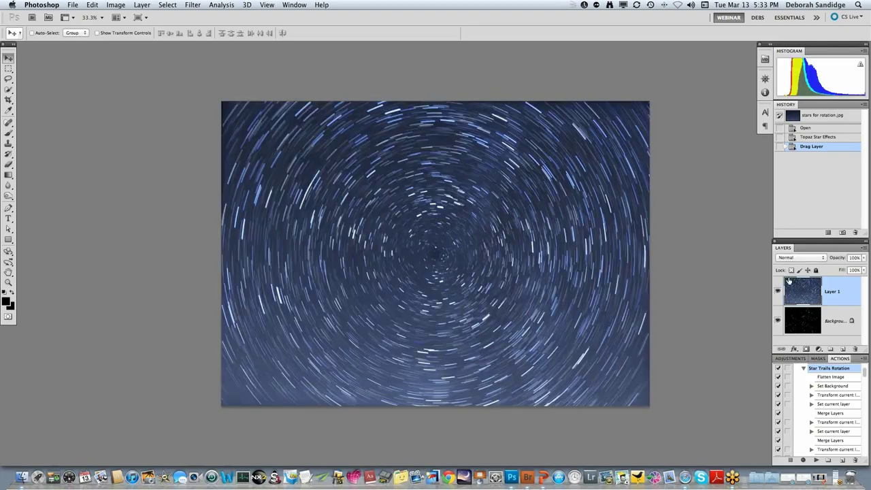
{"action": "left_click", "coordinate": [824, 259]}
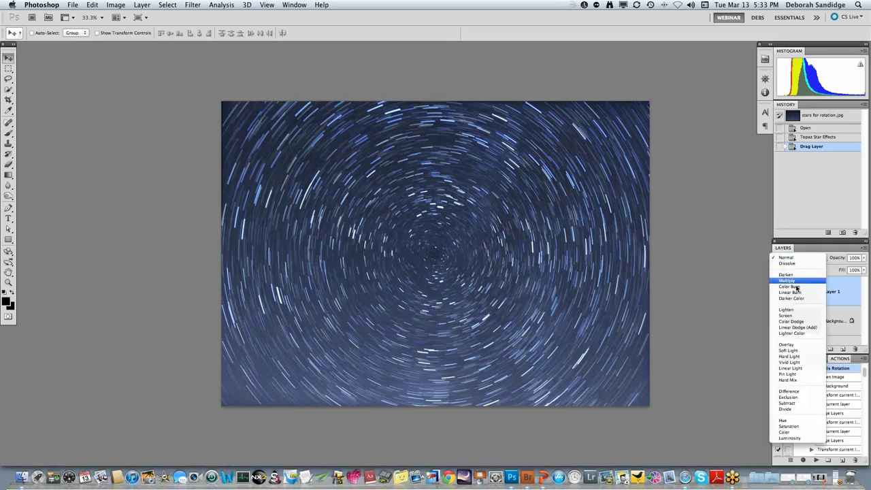
{"action": "left_click", "coordinate": [787, 317]}
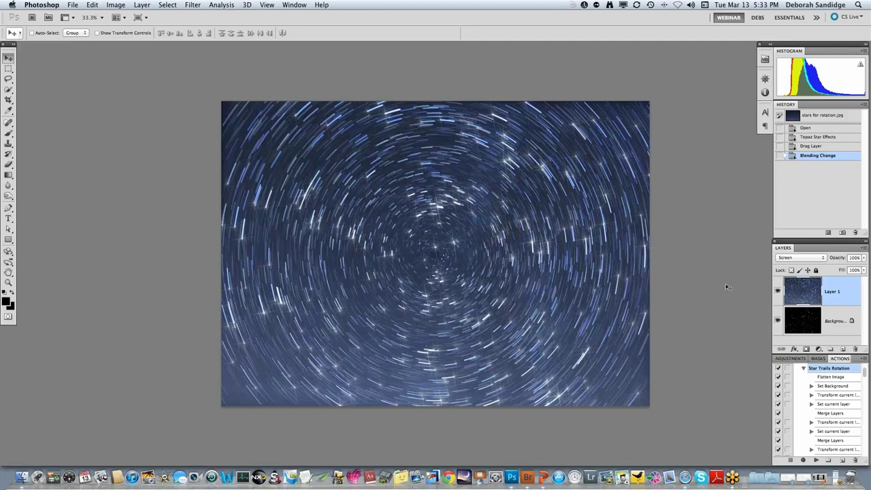
{"action": "mouse_move", "coordinate": [865, 258]}
{"action": "left_mouse_down"}
{"action": "mouse_move", "coordinate": [863, 267]}
{"action": "mouse_move", "coordinate": [841, 269]}
{"action": "mouse_move", "coordinate": [863, 269]}
{"action": "left_mouse_up"}
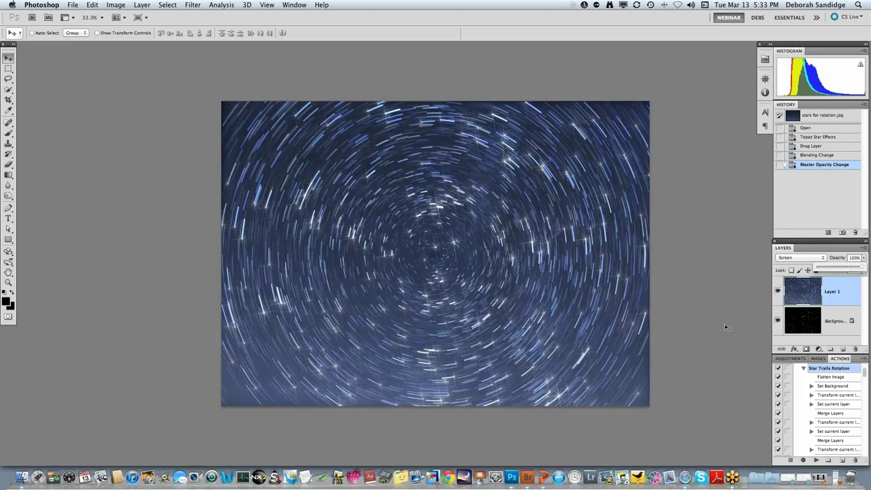
Open IR Castle and Stars 1.psd from Bridge and expand the Layers panel to show all its layers.
{"action": "left_click", "coordinate": [529, 480]}
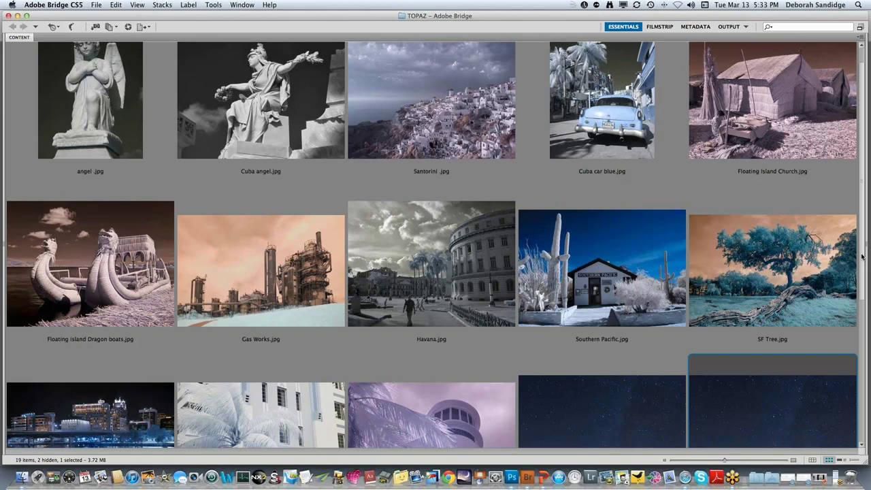
{"action": "left_click_drag", "start_coordinate": [862, 256], "coordinate": [863, 260]}
{"action": "scroll", "coordinate": [863, 260], "scroll_direction": "down", "scroll_amount": 3}
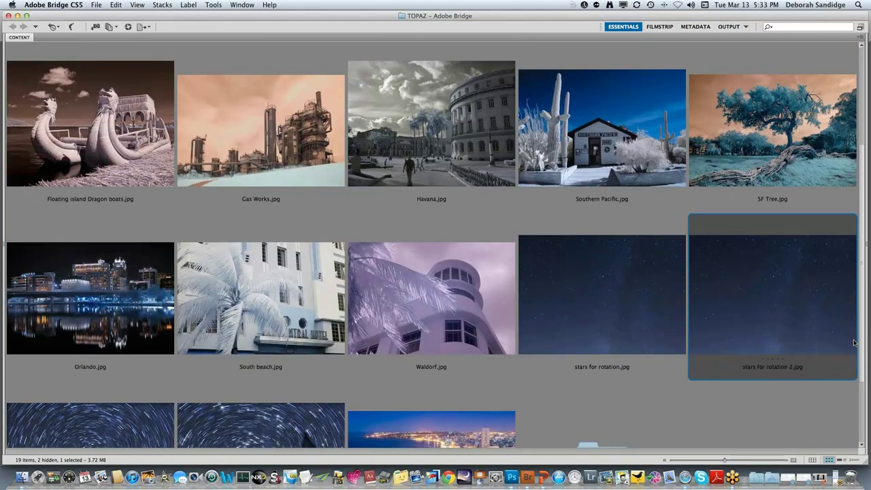
{"action": "scroll", "coordinate": [262, 383], "scroll_direction": "down", "scroll_amount": 2}
{"action": "left_click", "coordinate": [262, 383]}
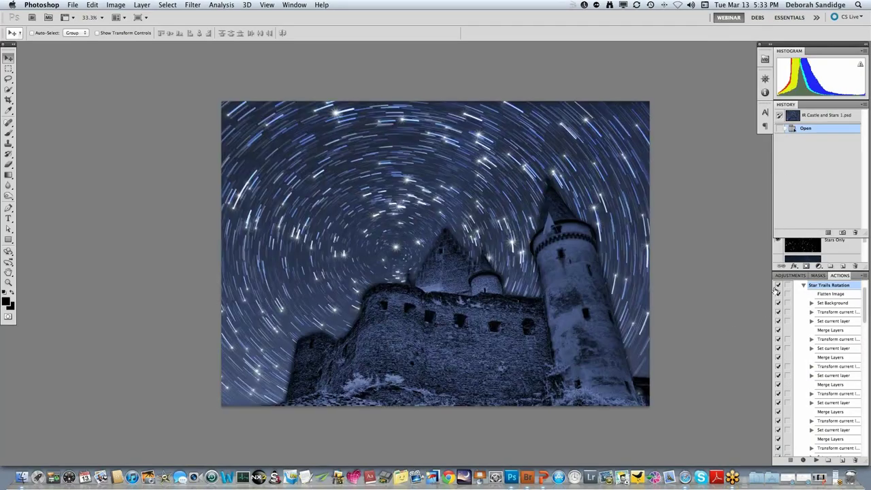
{"action": "left_click", "coordinate": [832, 250]}
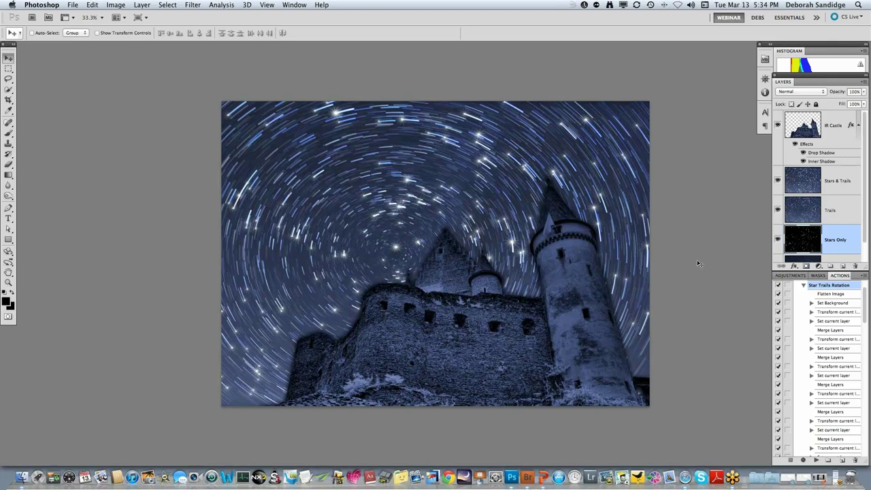
{"action": "left_click", "coordinate": [778, 126]}
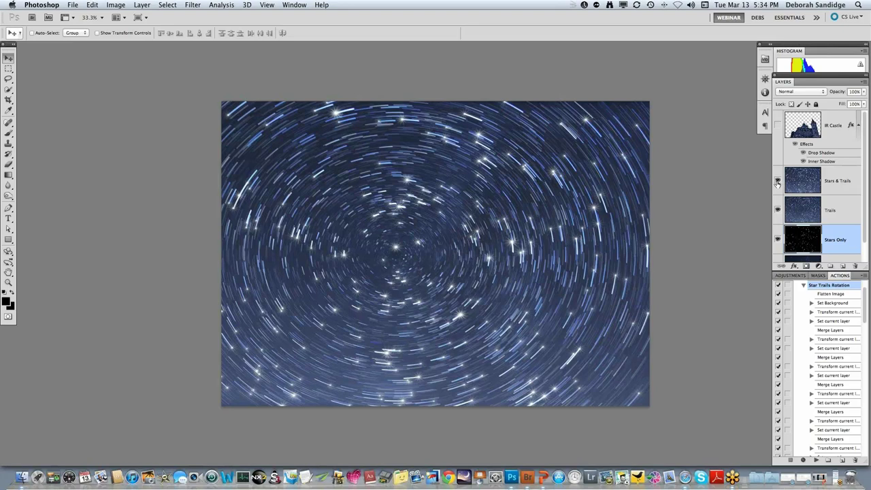
{"action": "left_click", "coordinate": [779, 181]}
{"action": "left_click", "coordinate": [778, 210]}
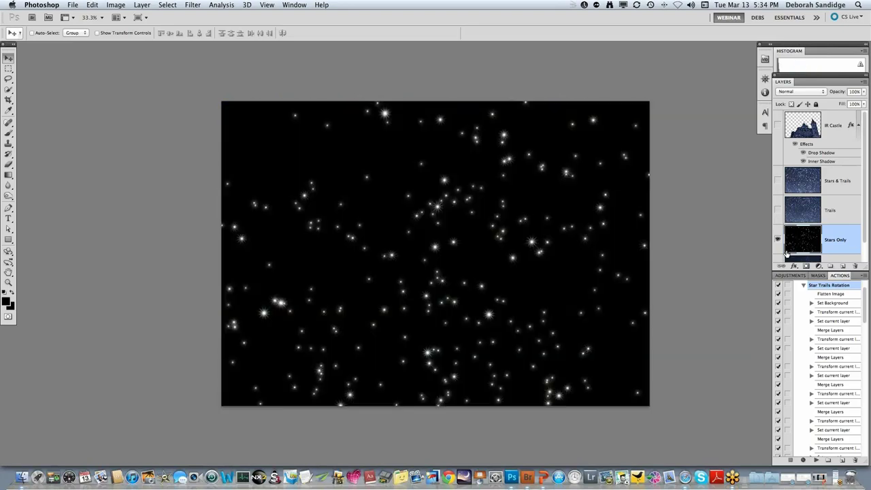
{"action": "left_click", "coordinate": [779, 210]}
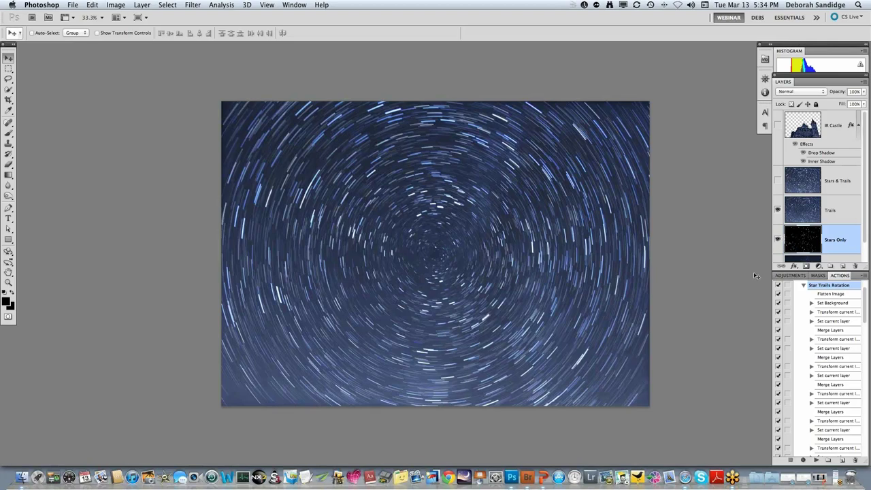
{"action": "left_click", "coordinate": [778, 181]}
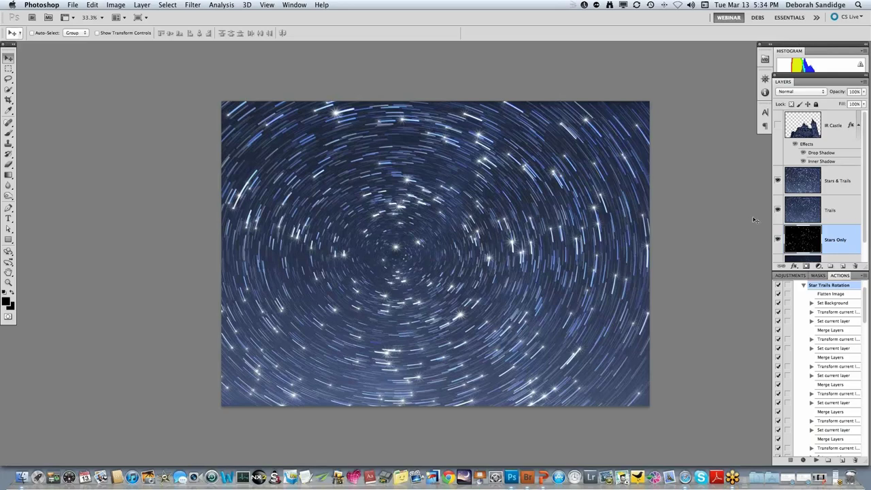
{"action": "left_click", "coordinate": [780, 126]}
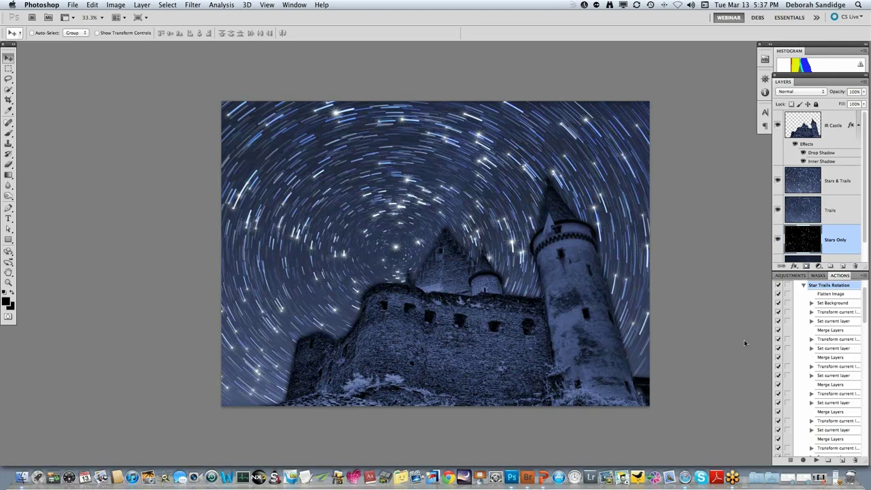
Reopen Cuba car blue.jpg from Bridge and step History back to the original colour photo.
{"action": "left_click", "coordinate": [526, 479]}
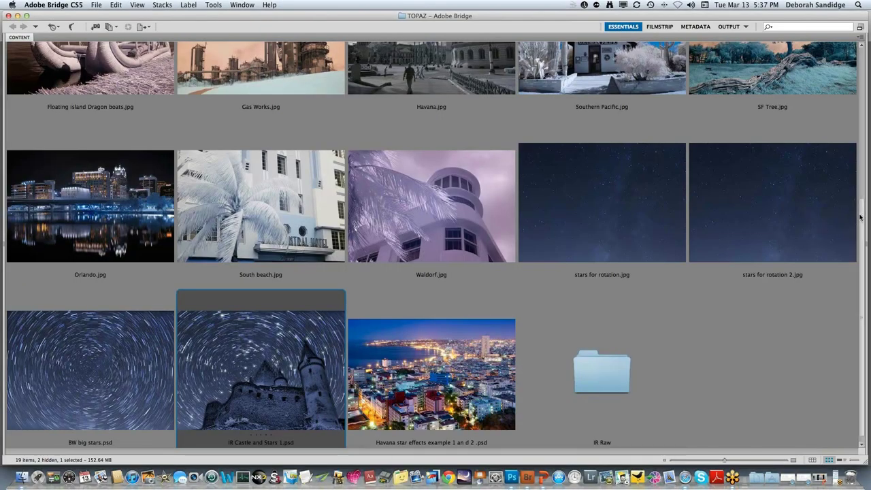
{"action": "left_click_drag", "start_coordinate": [860, 215], "coordinate": [861, 133]}
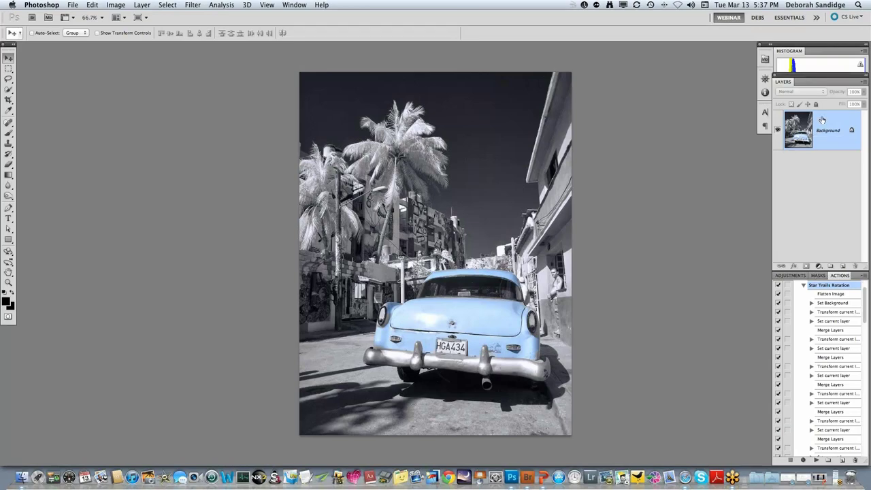
{"action": "left_click_drag", "start_coordinate": [802, 82], "coordinate": [747, 266]}
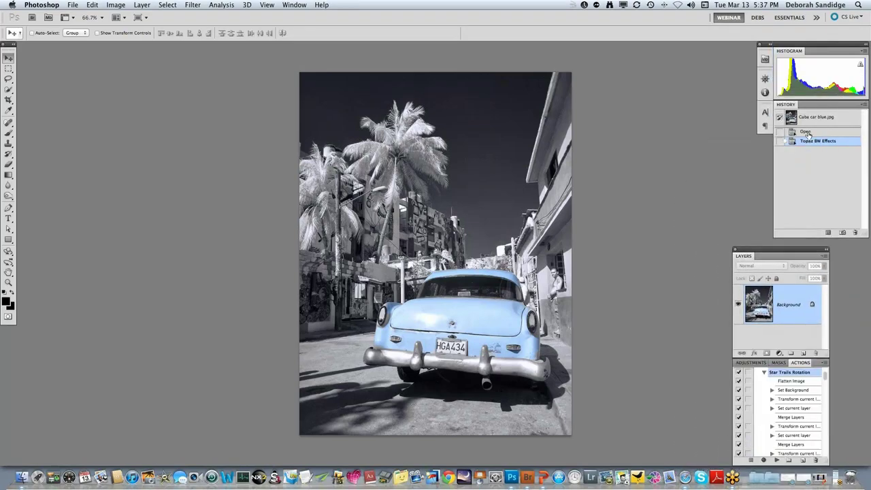
{"action": "key", "text": "super+z"}
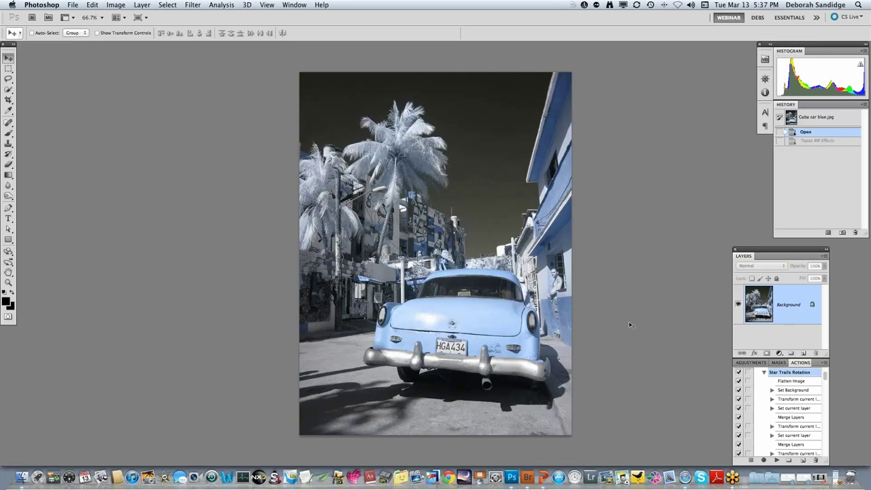
Launch Topaz BW Effects, reset all settings, apply Traditional Cool Tone II and view at 100%.
{"action": "left_click", "coordinate": [194, 5]}
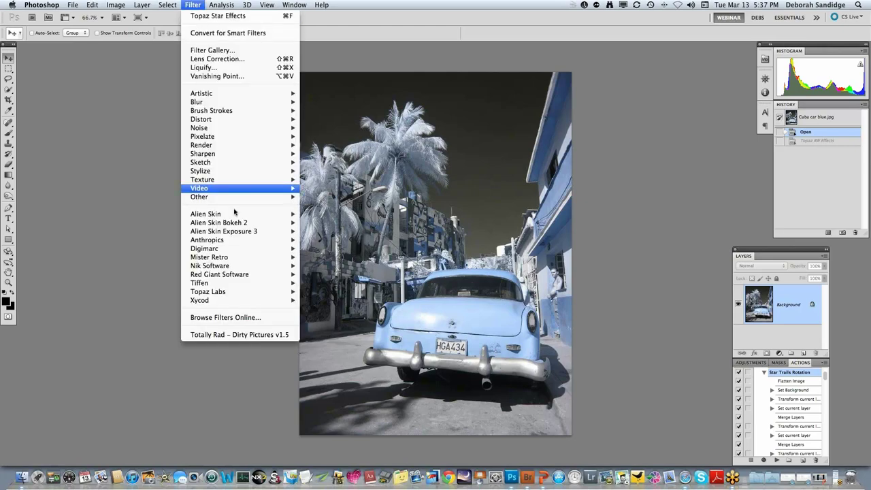
{"action": "mouse_move", "coordinate": [275, 293]}
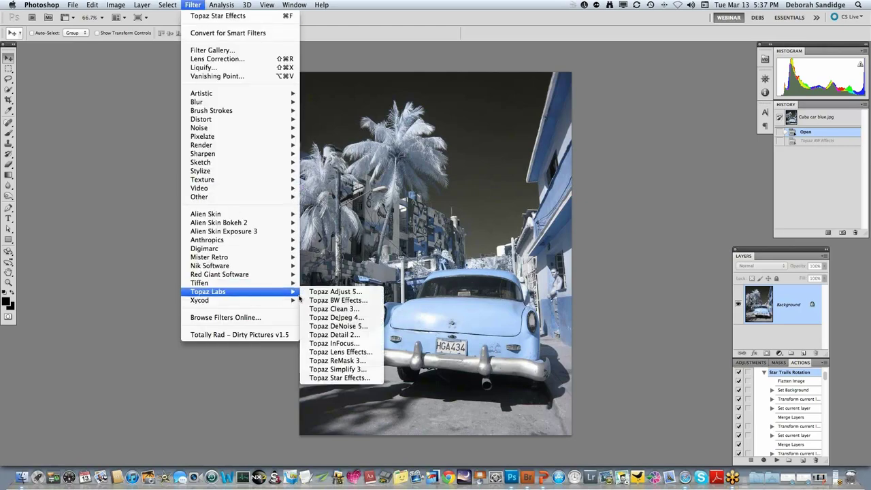
{"action": "left_click", "coordinate": [340, 300]}
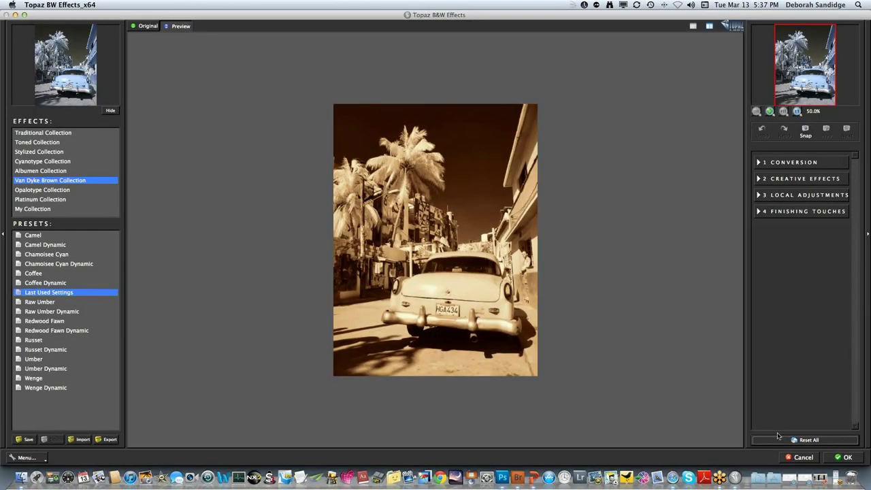
{"action": "left_click", "coordinate": [778, 441]}
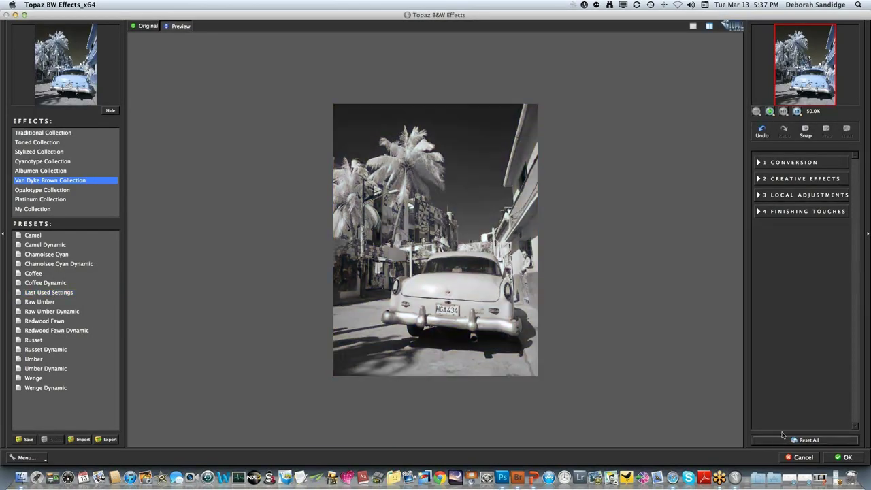
{"action": "left_click", "coordinate": [60, 137]}
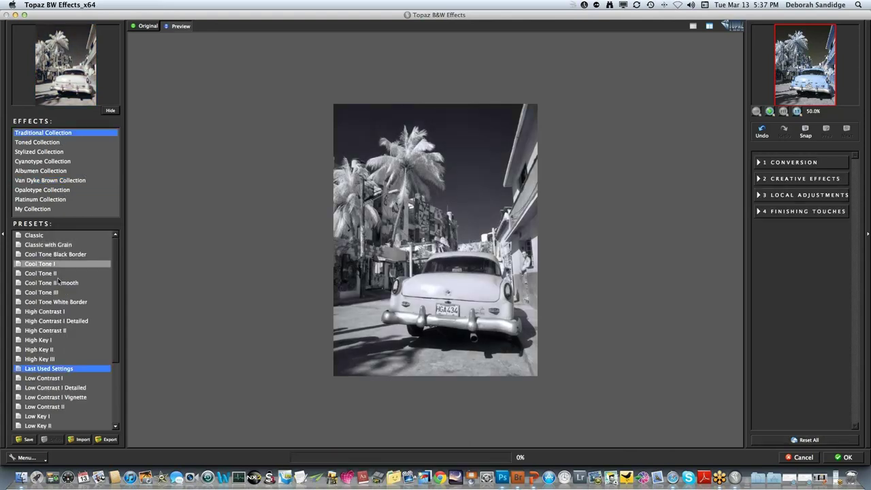
{"action": "left_click", "coordinate": [52, 274]}
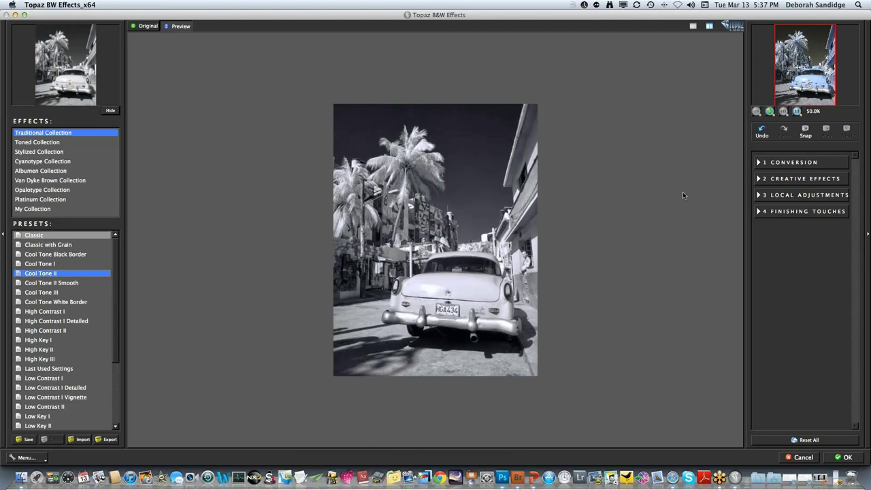
{"action": "left_click", "coordinate": [798, 112]}
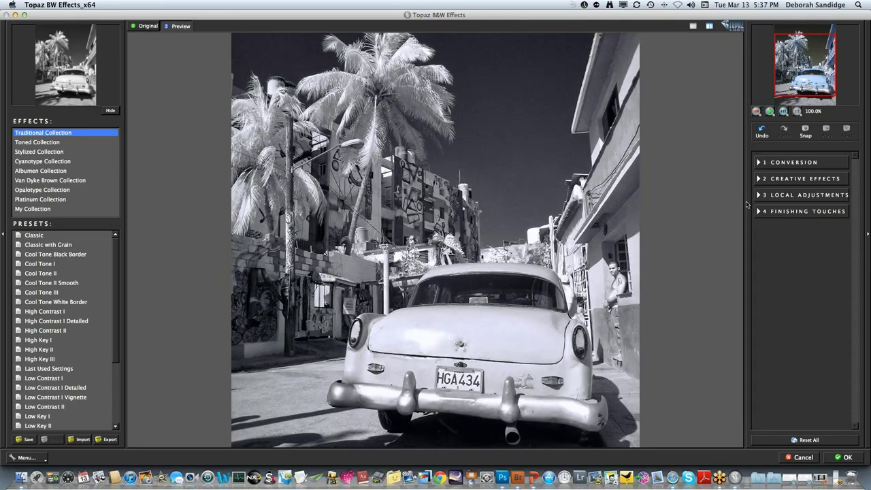
Set Adaptive Exposure's Protect Highlights to 0.01 and expand the Local Adjustments brush settings.
{"action": "left_click", "coordinate": [760, 164]}
{"action": "left_click", "coordinate": [767, 189]}
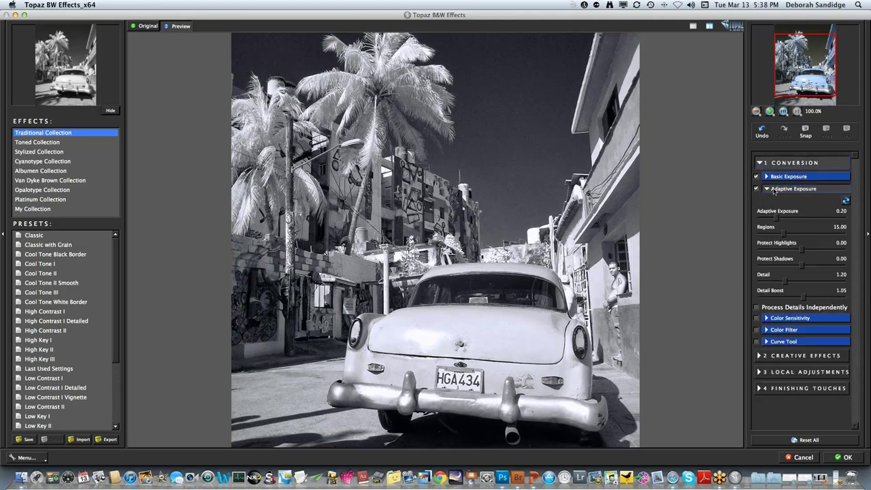
{"action": "left_click_drag", "start_coordinate": [802, 250], "coordinate": [807, 266]}
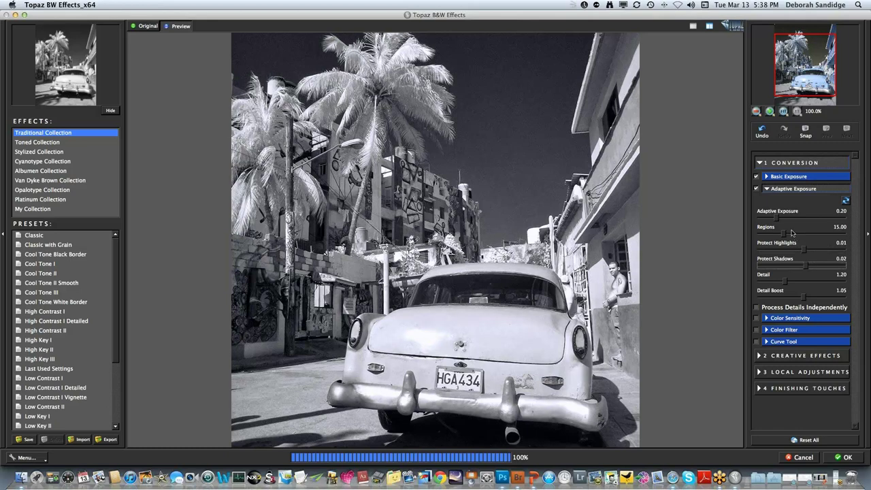
{"action": "left_click", "coordinate": [767, 190]}
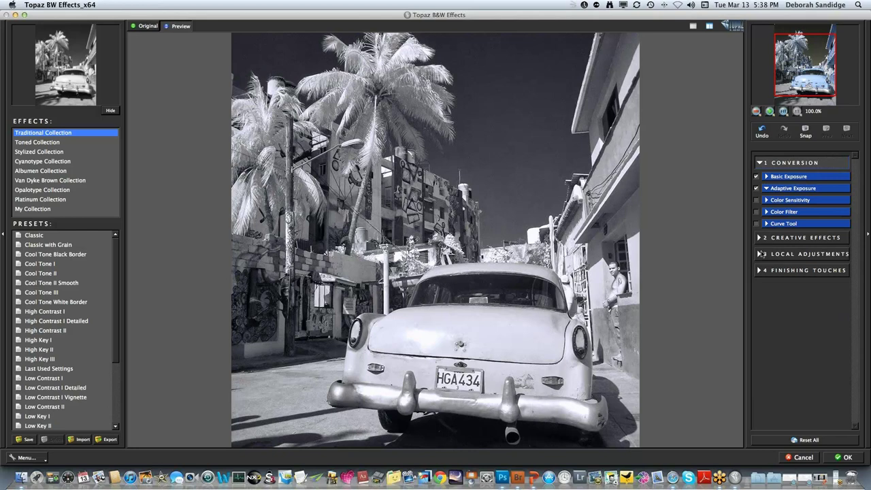
{"action": "left_click", "coordinate": [760, 254]}
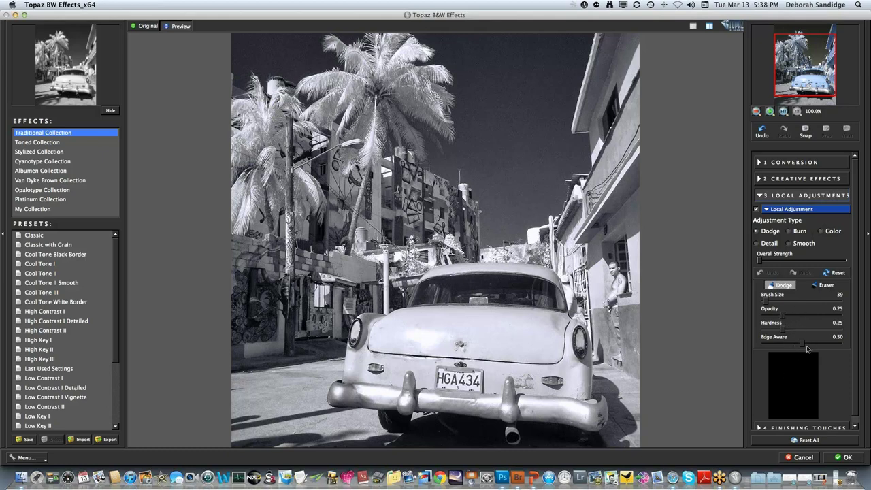
Set the Color brush to Edge Aware 1.00 and Opacity 1.00, and paint the car's blue back.
{"action": "left_click_drag", "start_coordinate": [802, 344], "coordinate": [850, 353]}
{"action": "left_click_drag", "start_coordinate": [783, 316], "coordinate": [850, 314]}
{"action": "left_click", "coordinate": [822, 231]}
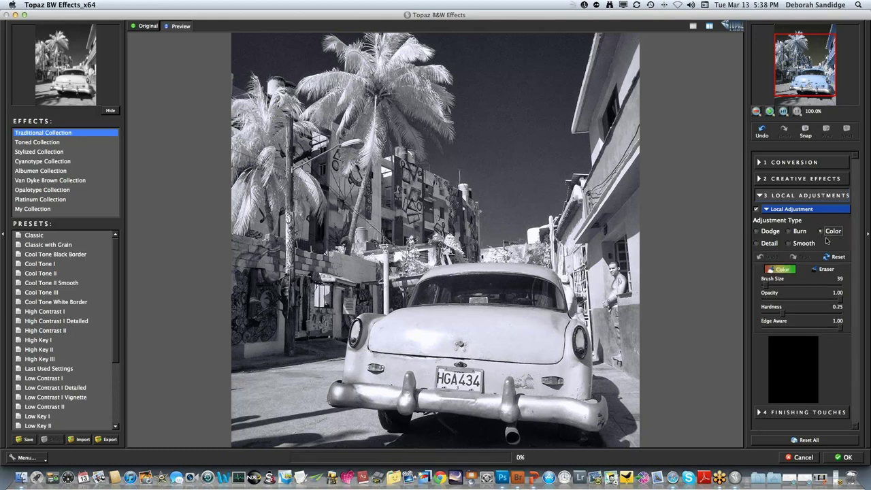
{"action": "mouse_move", "coordinate": [504, 350]}
{"action": "left_mouse_down"}
{"action": "mouse_move", "coordinate": [534, 330]}
{"action": "mouse_move", "coordinate": [495, 323]}
{"action": "mouse_move", "coordinate": [504, 320]}
{"action": "mouse_move", "coordinate": [565, 321]}
{"action": "mouse_move", "coordinate": [552, 339]}
{"action": "mouse_move", "coordinate": [504, 324]}
{"action": "mouse_move", "coordinate": [519, 324]}
{"action": "mouse_move", "coordinate": [511, 322]}
{"action": "mouse_move", "coordinate": [407, 317]}
{"action": "mouse_move", "coordinate": [475, 314]}
{"action": "mouse_move", "coordinate": [384, 324]}
{"action": "mouse_move", "coordinate": [352, 368]}
{"action": "mouse_move", "coordinate": [352, 357]}
{"action": "mouse_move", "coordinate": [365, 375]}
{"action": "mouse_move", "coordinate": [357, 367]}
{"action": "mouse_move", "coordinate": [375, 330]}
{"action": "mouse_move", "coordinate": [375, 349]}
{"action": "mouse_move", "coordinate": [403, 363]}
{"action": "mouse_move", "coordinate": [381, 375]}
{"action": "mouse_move", "coordinate": [391, 381]}
{"action": "mouse_move", "coordinate": [419, 352]}
{"action": "mouse_move", "coordinate": [426, 369]}
{"action": "mouse_move", "coordinate": [409, 375]}
{"action": "mouse_move", "coordinate": [418, 337]}
{"action": "mouse_move", "coordinate": [496, 354]}
{"action": "mouse_move", "coordinate": [539, 334]}
{"action": "left_mouse_up"}
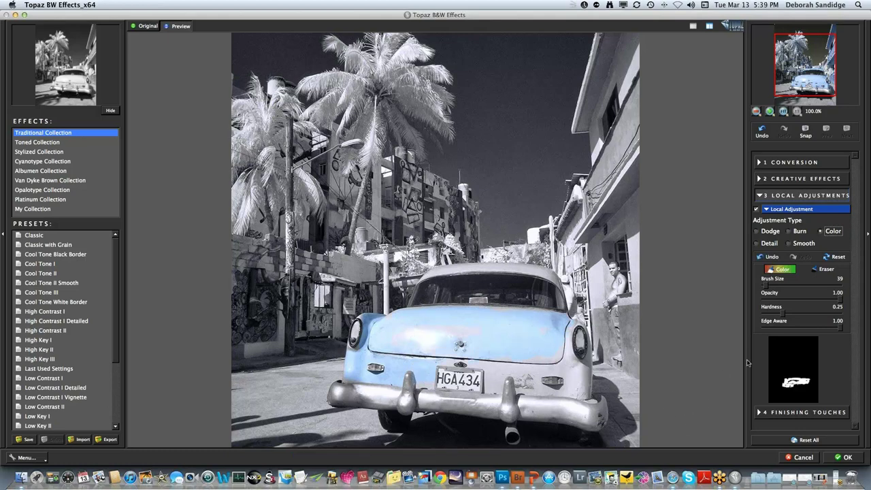
Apply the Topaz black-and-white result, then select the Open state in History.
{"action": "left_click", "coordinate": [847, 458]}
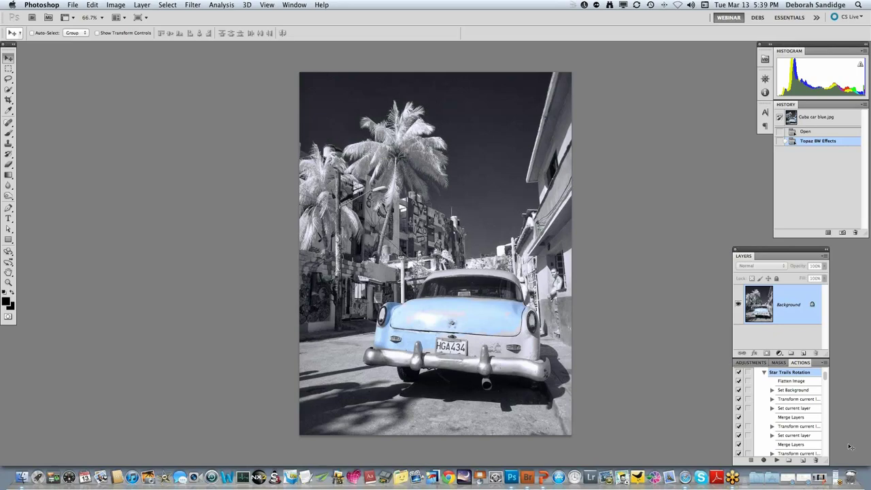
{"action": "left_click", "coordinate": [806, 132]}
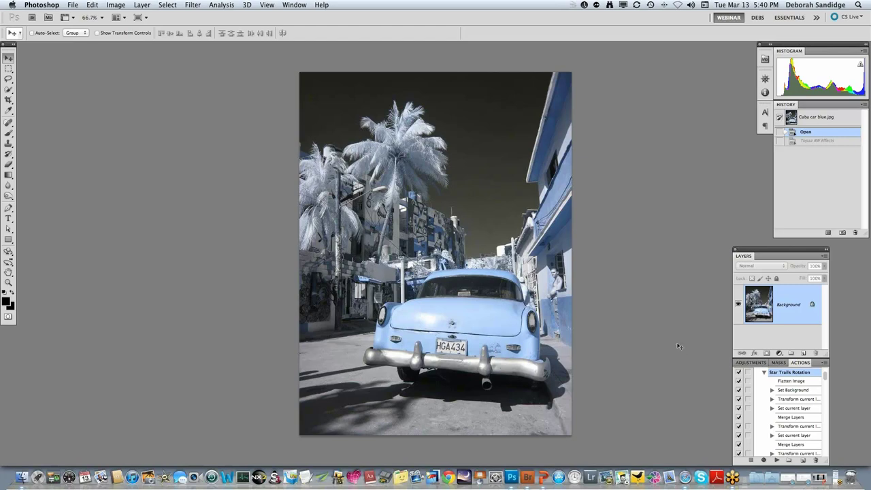
Add a Hue/Saturation layer targeting Blues with Hue +3 and Saturation +6.
{"action": "left_click", "coordinate": [747, 363]}
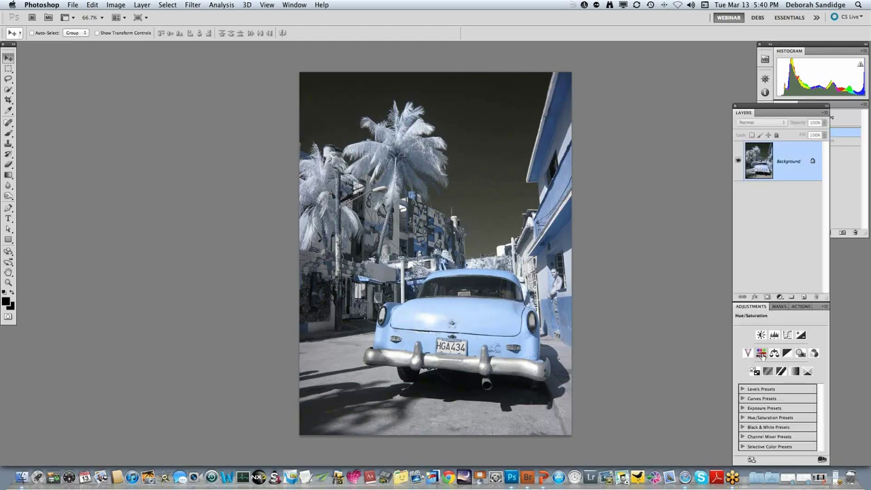
{"action": "left_click", "coordinate": [762, 356]}
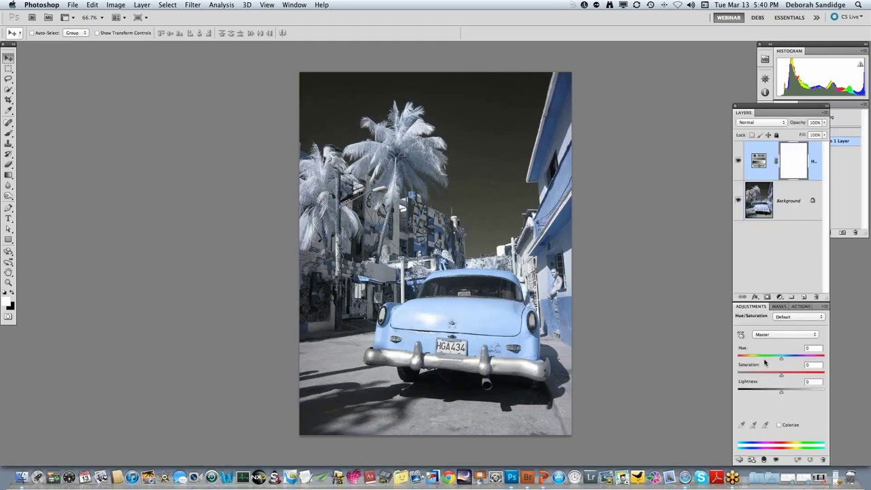
{"action": "left_click", "coordinate": [814, 336]}
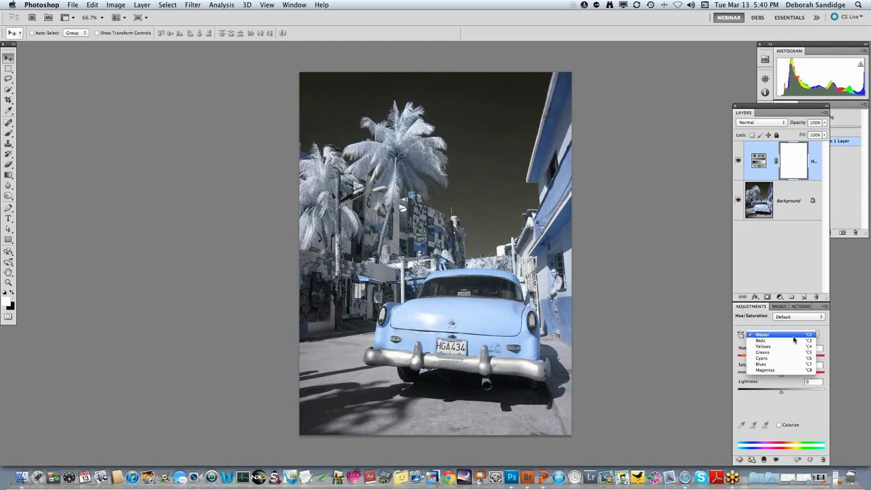
{"action": "left_click", "coordinate": [771, 369]}
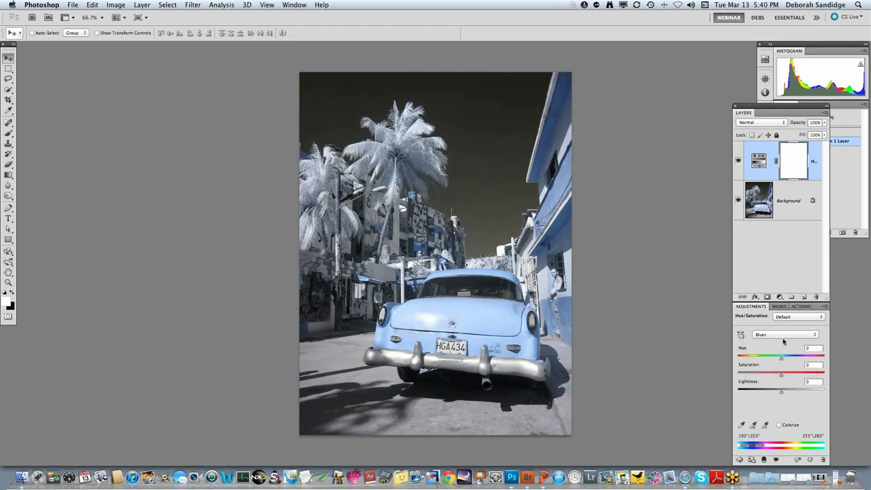
{"action": "mouse_move", "coordinate": [781, 358]}
{"action": "left_mouse_down"}
{"action": "mouse_move", "coordinate": [771, 362]}
{"action": "mouse_move", "coordinate": [797, 358]}
{"action": "mouse_move", "coordinate": [768, 361]}
{"action": "mouse_move", "coordinate": [790, 360]}
{"action": "mouse_move", "coordinate": [782, 361]}
{"action": "left_mouse_up"}
{"action": "mouse_move", "coordinate": [781, 373]}
{"action": "left_mouse_down"}
{"action": "mouse_move", "coordinate": [759, 374]}
{"action": "mouse_move", "coordinate": [790, 372]}
{"action": "left_mouse_up"}
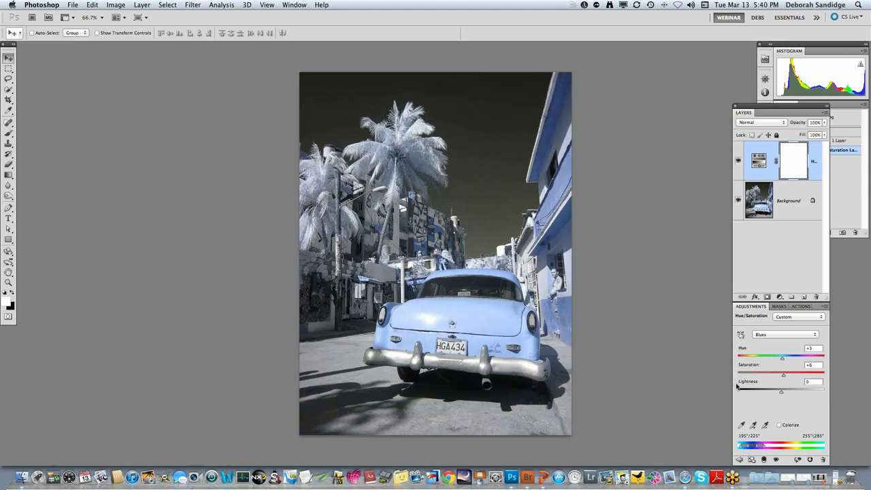
{"action": "left_click", "coordinate": [819, 335]}
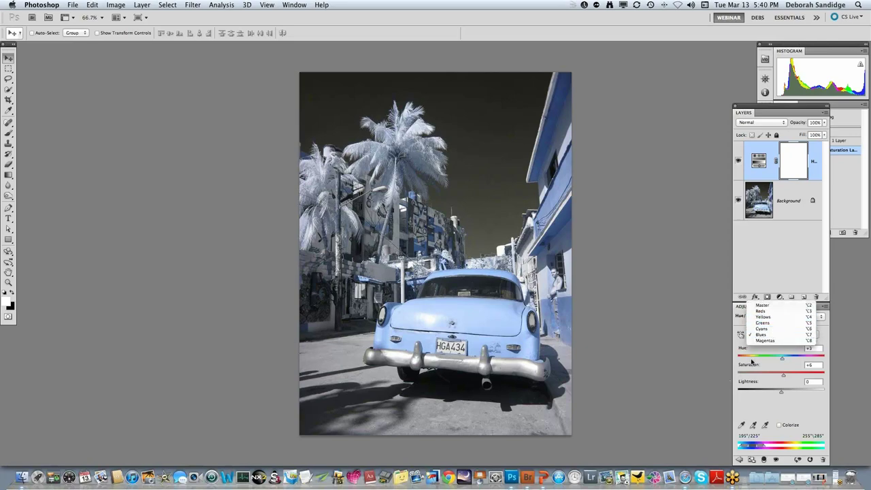
{"action": "left_click", "coordinate": [745, 406]}
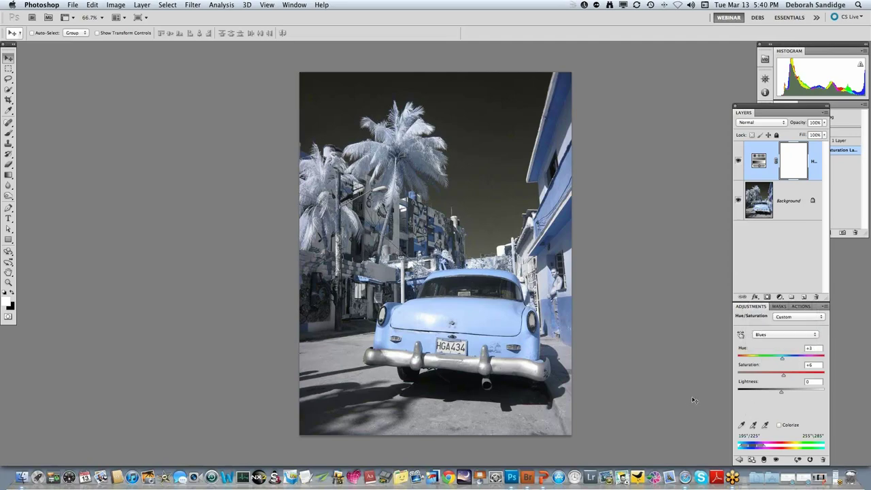
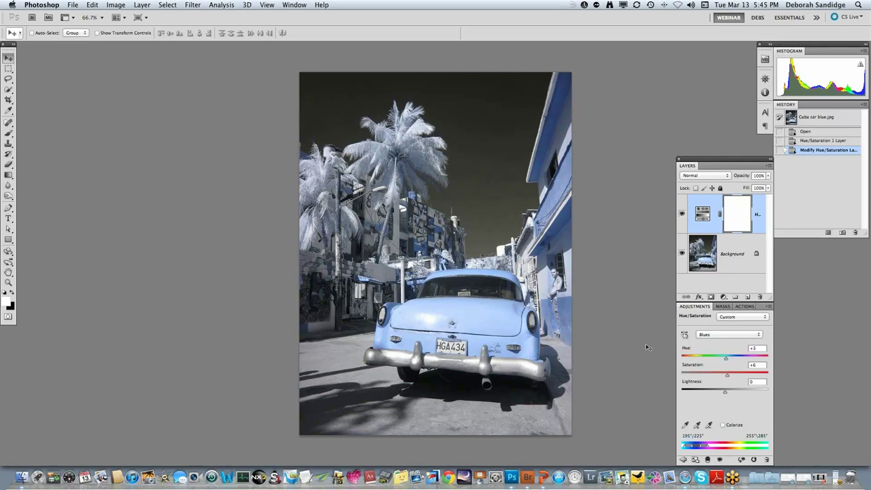
Convert the car photo to black and white in Topaz BW Effects with Adaptive Exposure at 0.25.
{"action": "left_click", "coordinate": [196, 8]}
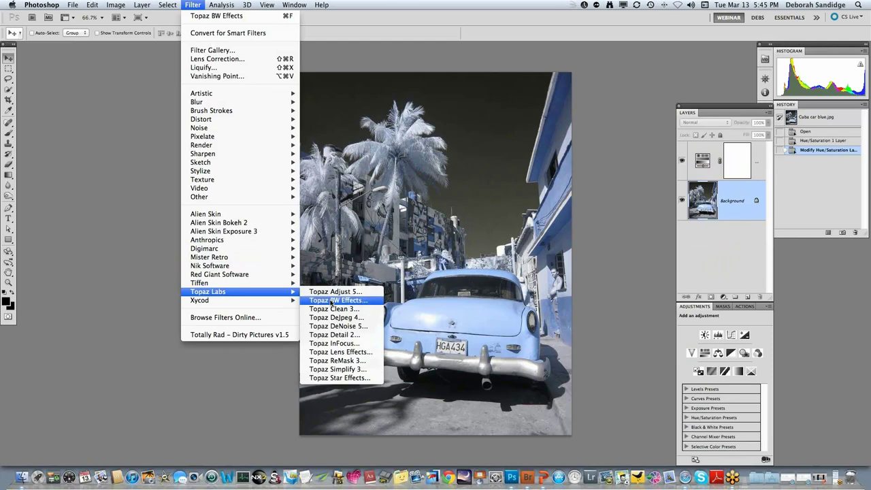
{"action": "left_click", "coordinate": [332, 301]}
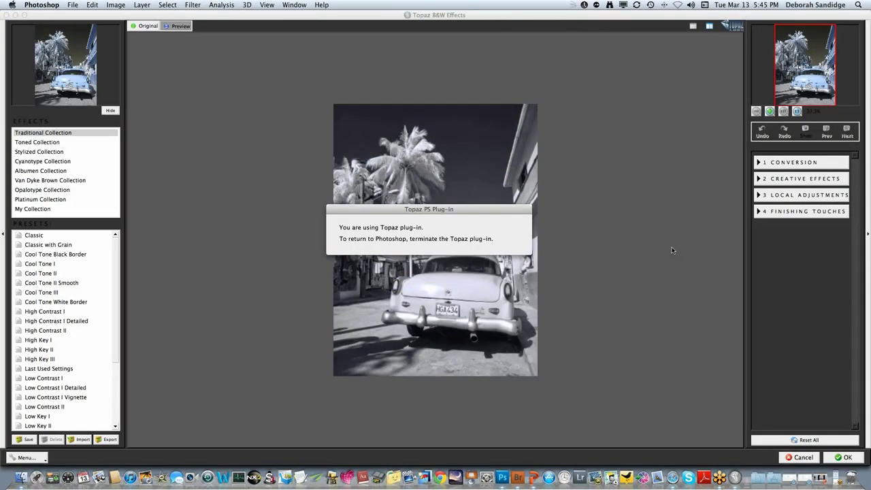
{"action": "left_click", "coordinate": [766, 163]}
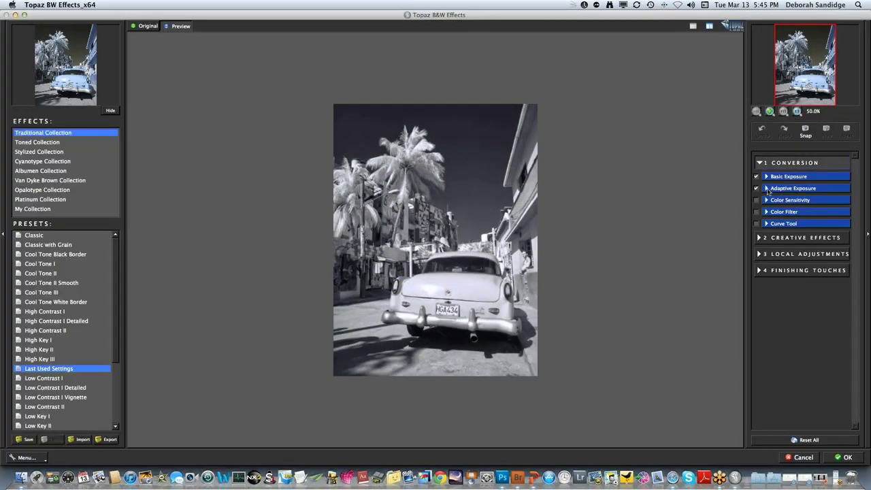
{"action": "left_click", "coordinate": [767, 189]}
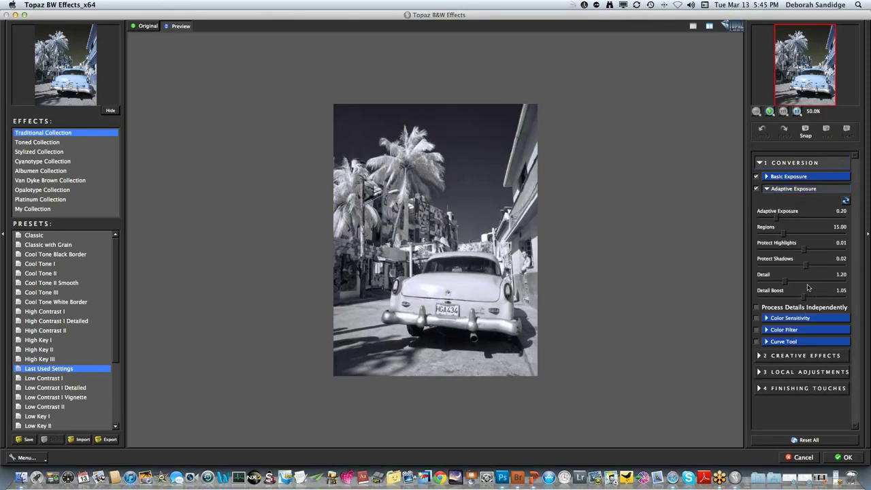
{"action": "left_click_drag", "start_coordinate": [781, 222], "coordinate": [785, 225]}
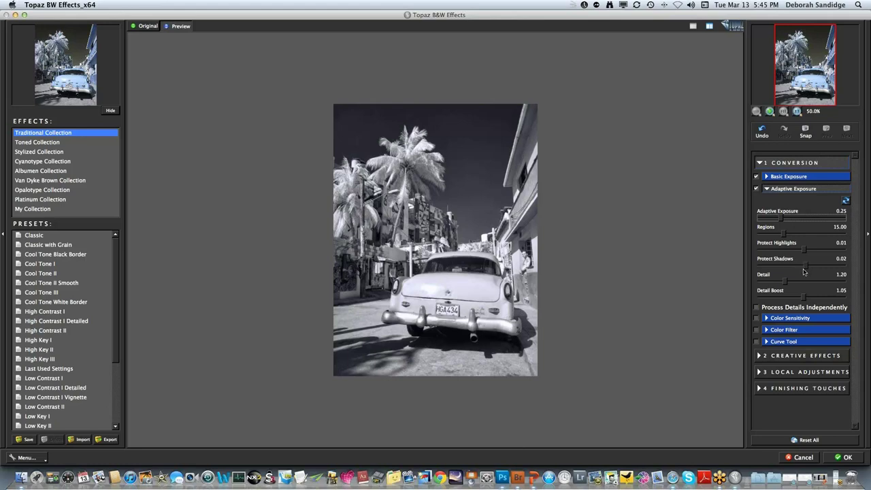
{"action": "left_click", "coordinate": [760, 372]}
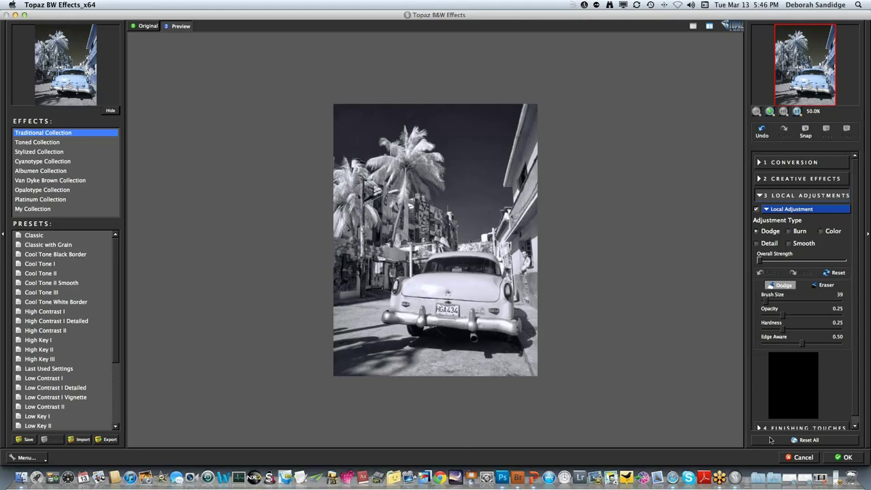
Apply the Topaz conversion, then revert the car photo to its Open history state.
{"action": "left_click", "coordinate": [843, 458]}
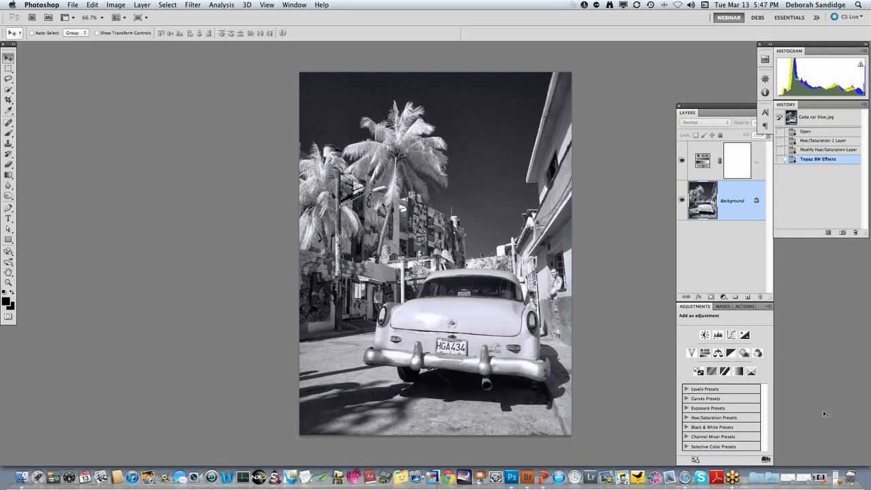
{"action": "left_click", "coordinate": [809, 132]}
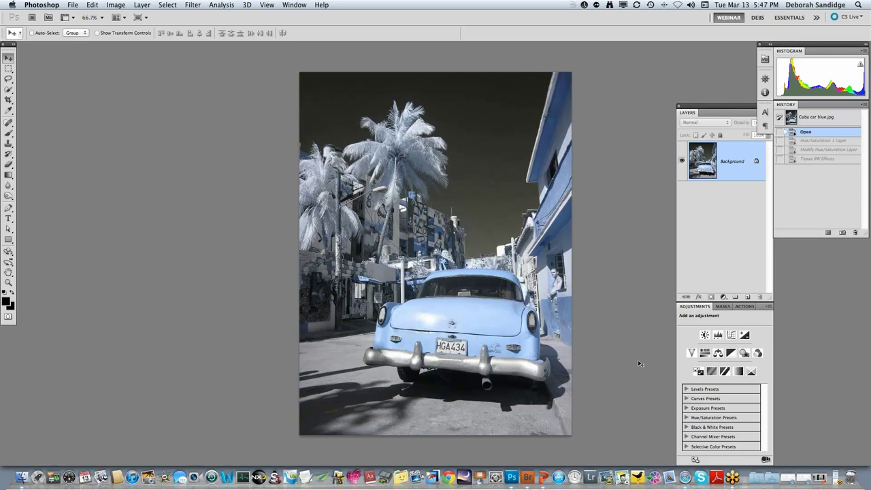
Move the Layers panel group down and open angel.jpg from Adobe Bridge.
{"action": "left_click", "coordinate": [701, 112]}
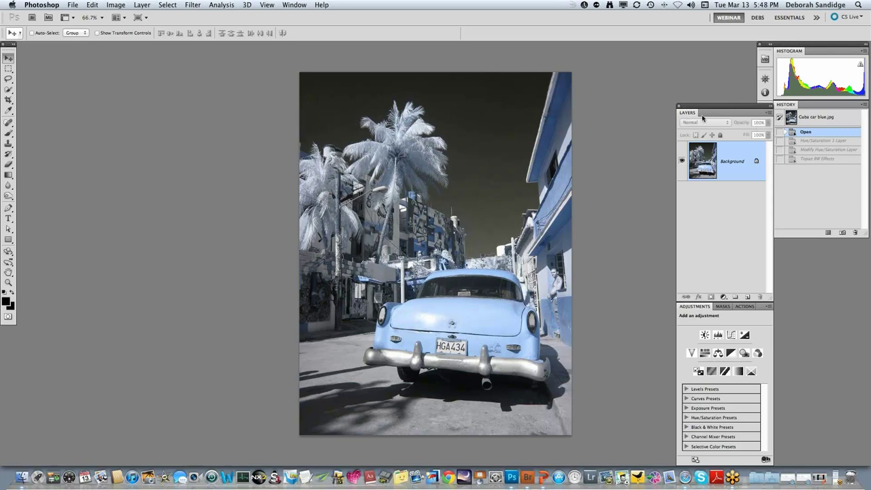
{"action": "left_click_drag", "start_coordinate": [703, 118], "coordinate": [793, 242]}
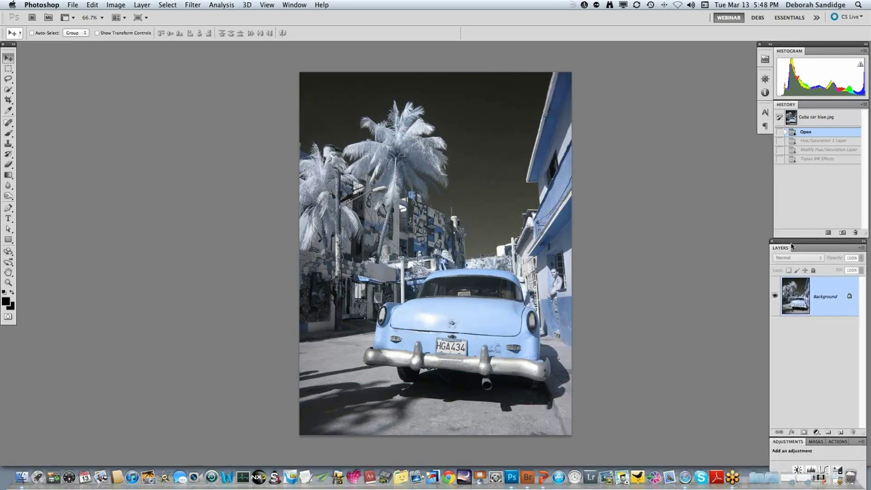
{"action": "left_click", "coordinate": [530, 479]}
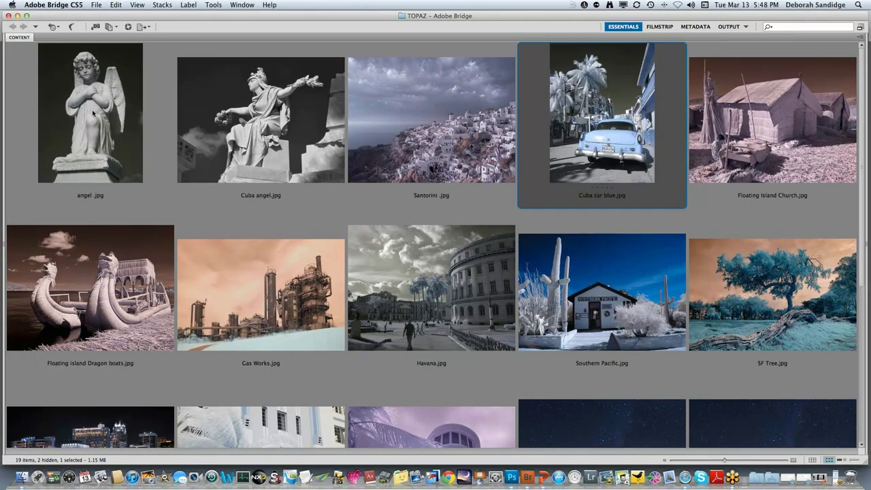
{"action": "double_click", "coordinate": [88, 113]}
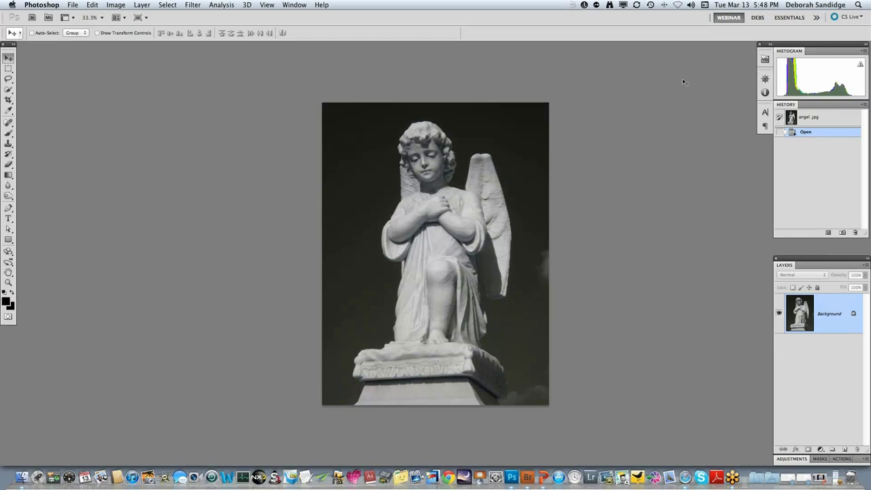
Apply Topaz BW Effects' Toned Collection to give the angel photo a sepia tint.
{"action": "left_click", "coordinate": [198, 5]}
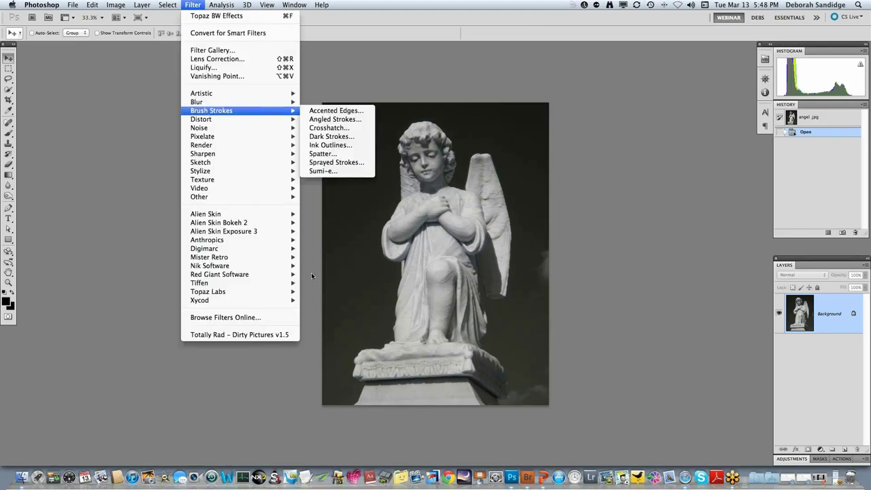
{"action": "mouse_move", "coordinate": [288, 292]}
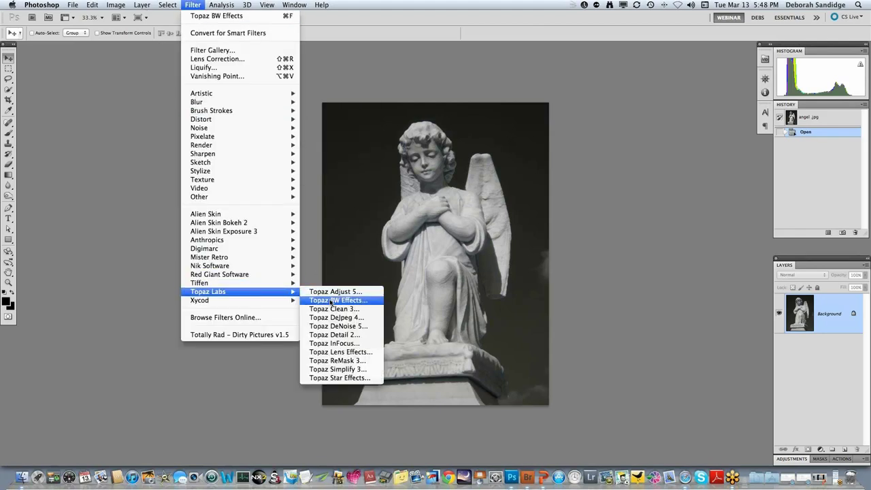
{"action": "left_click", "coordinate": [331, 300]}
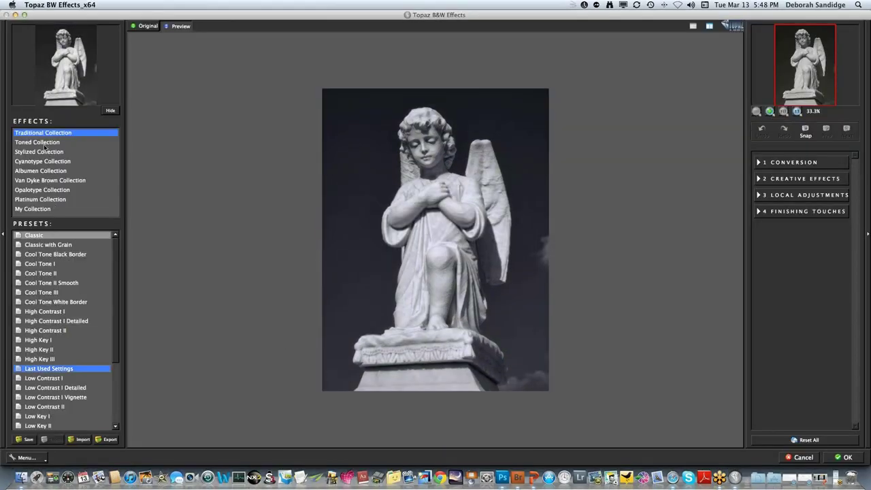
{"action": "left_click", "coordinate": [46, 143]}
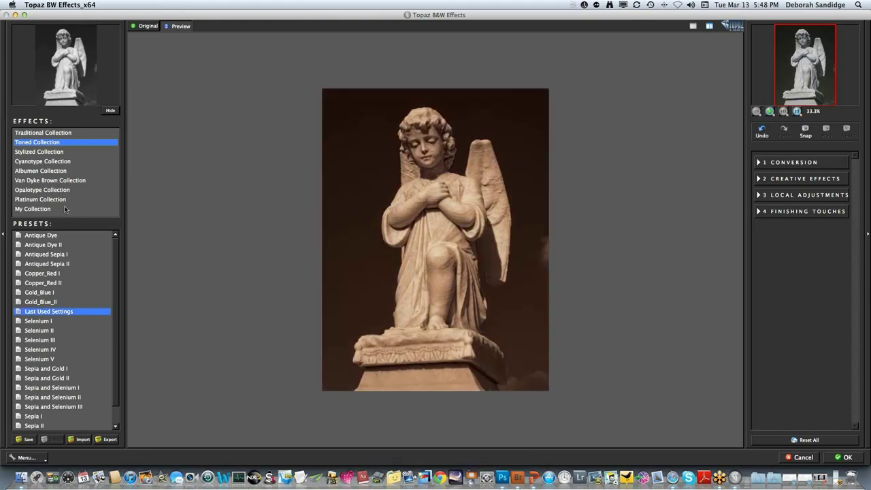
{"action": "left_click", "coordinate": [847, 457]}
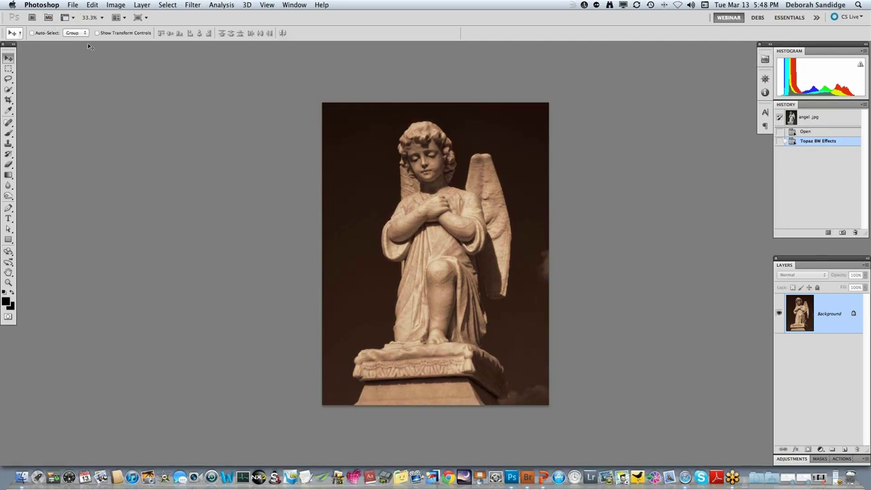
Place Demi Jour.jpg from Mini Bridge onto the angel photo and blend it in Soft Light.
{"action": "left_click", "coordinate": [766, 60]}
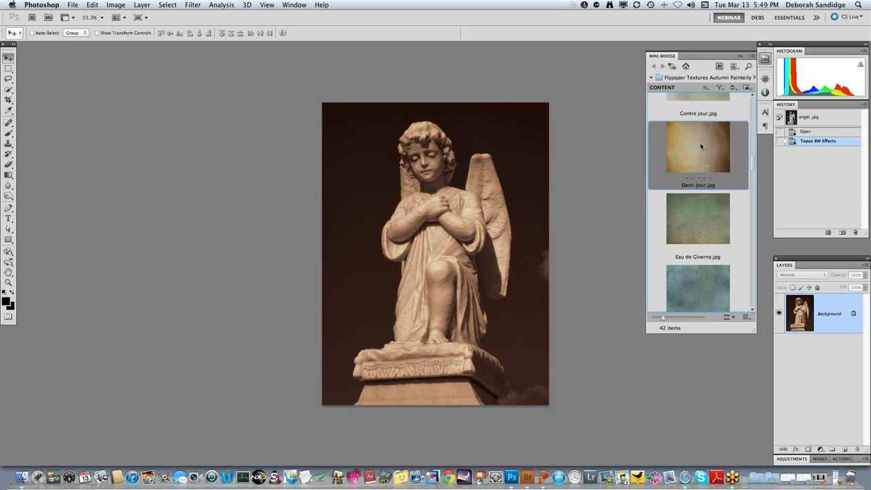
{"action": "left_click_drag", "start_coordinate": [701, 145], "coordinate": [444, 257]}
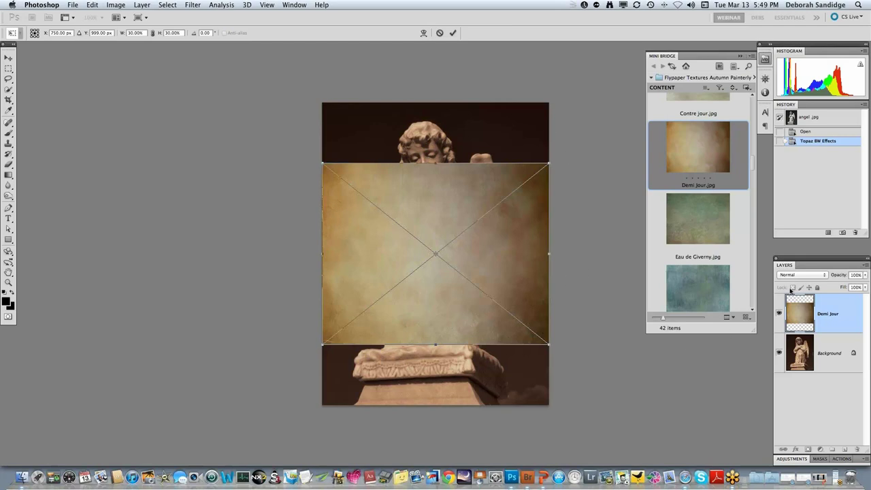
{"action": "left_click", "coordinate": [826, 276]}
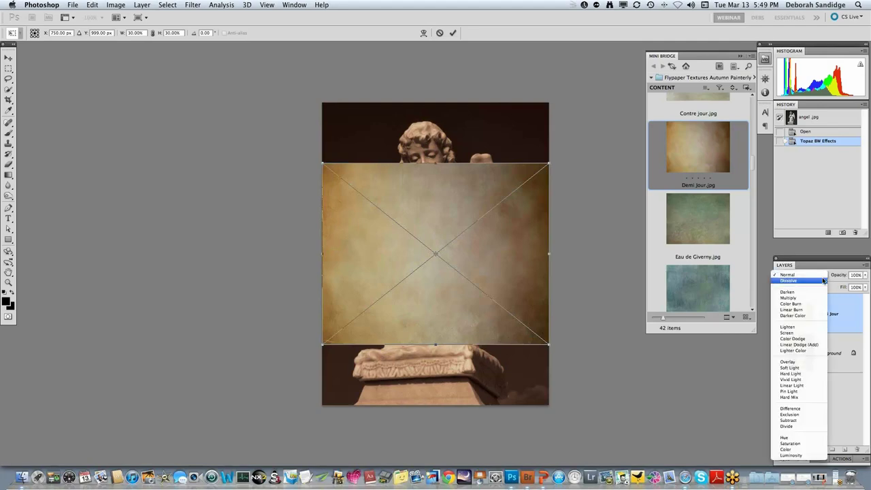
{"action": "left_click", "coordinate": [793, 368]}
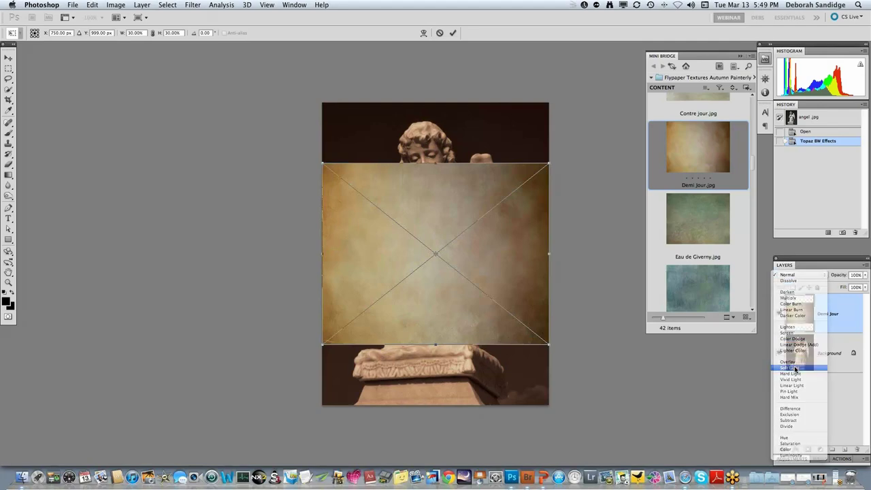
{"action": "left_click", "coordinate": [824, 276]}
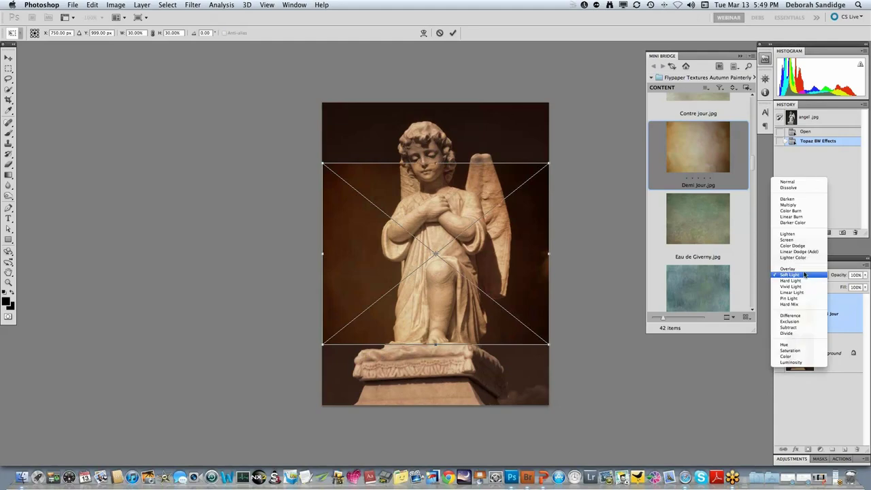
{"action": "key", "text": "Escape"}
{"action": "key", "text": "Escape"}
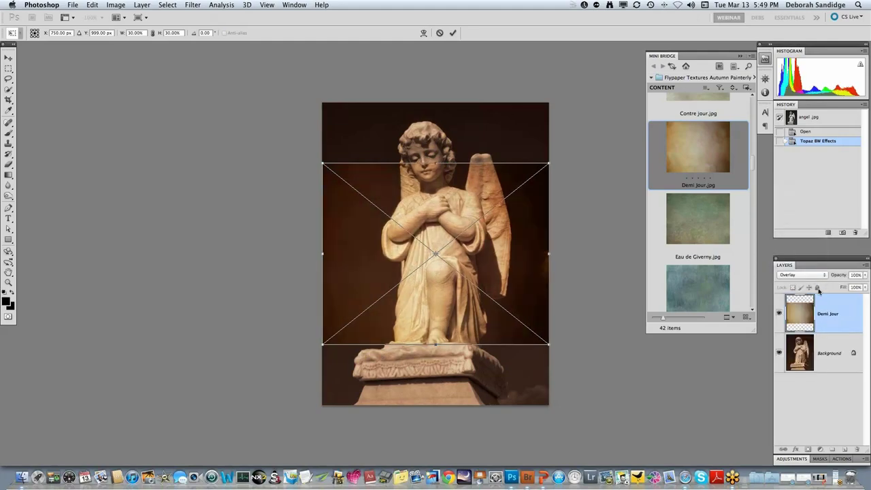
{"action": "left_click", "coordinate": [825, 276]}
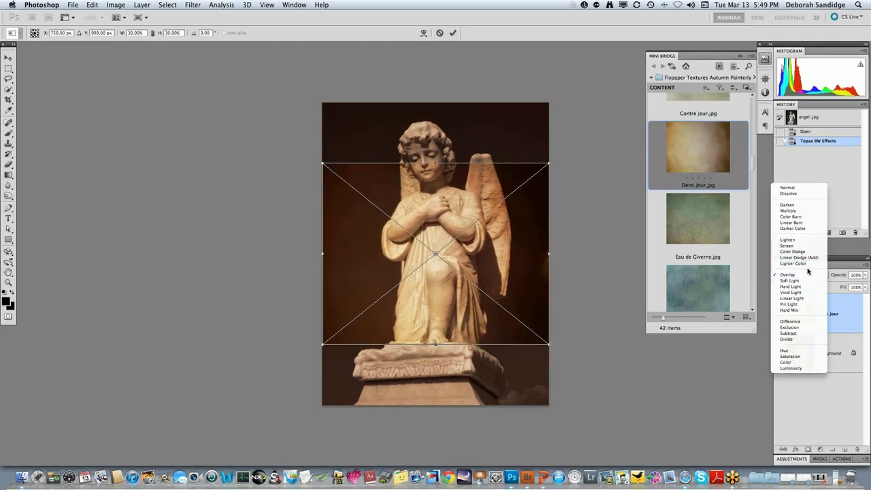
{"action": "left_click", "coordinate": [807, 281]}
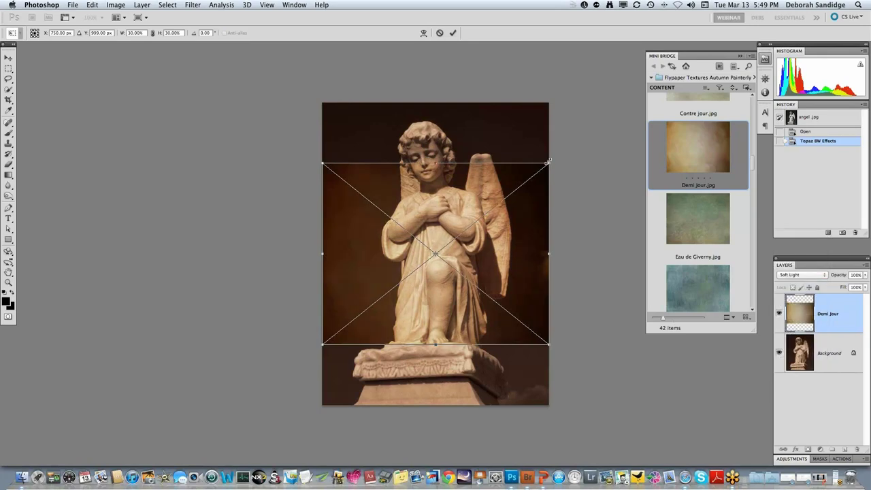
Stretch the Demi Jour texture to the photo's top and bottom edges and commit.
{"action": "left_click_drag", "start_coordinate": [548, 160], "coordinate": [549, 103]}
{"action": "left_click_drag", "start_coordinate": [550, 344], "coordinate": [551, 405]}
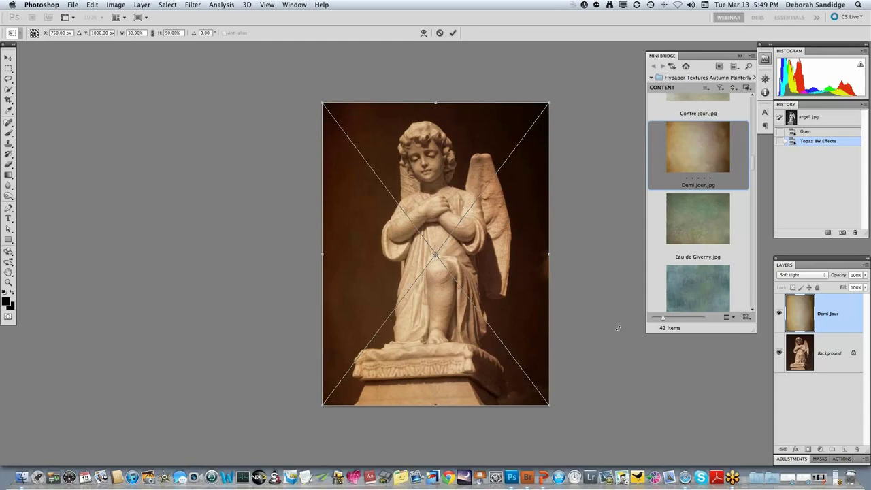
{"action": "key", "text": "Return"}
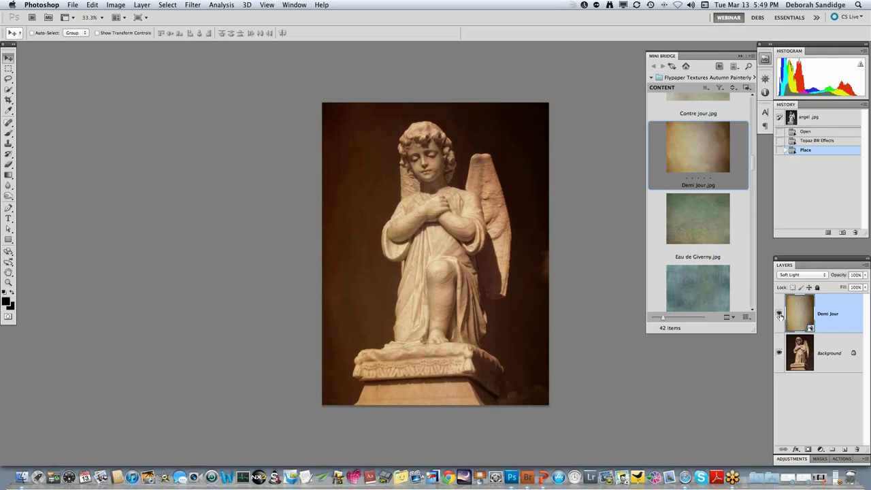
Compare the Demi Jour layer on and off, lower its opacity to 40%, and close Mini Bridge.
{"action": "left_click", "coordinate": [779, 314]}
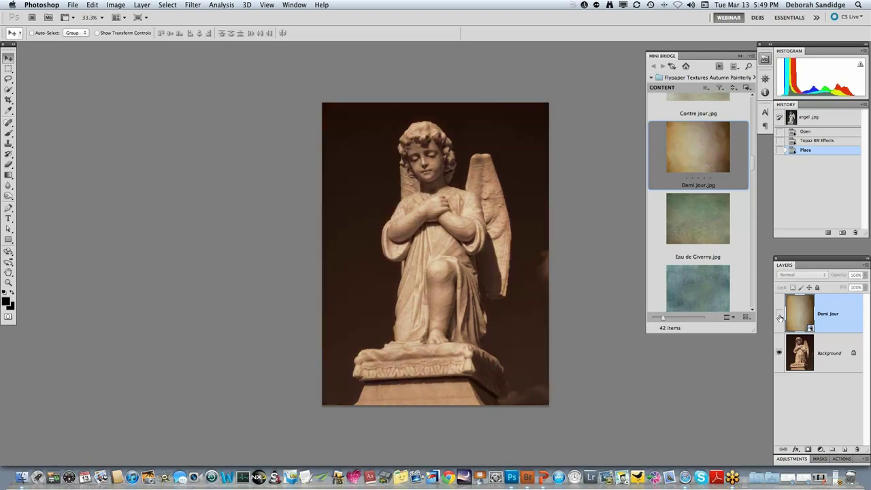
{"action": "left_click", "coordinate": [780, 314]}
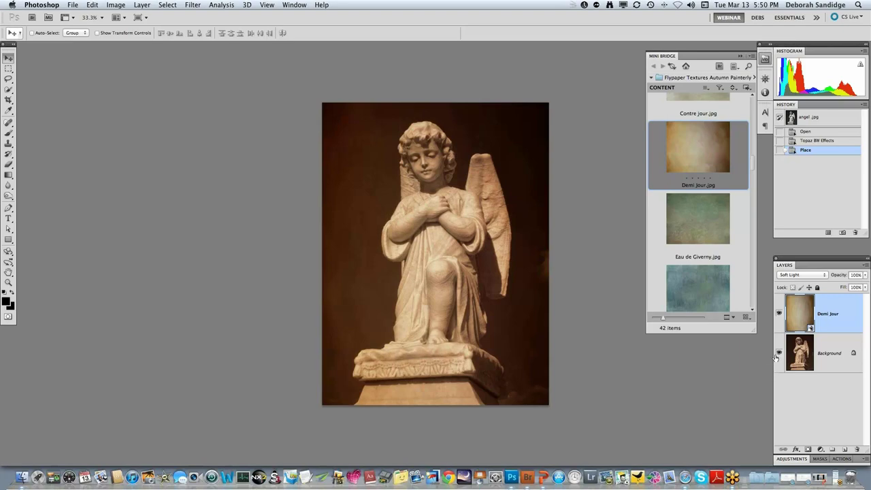
{"action": "left_click", "coordinate": [868, 275]}
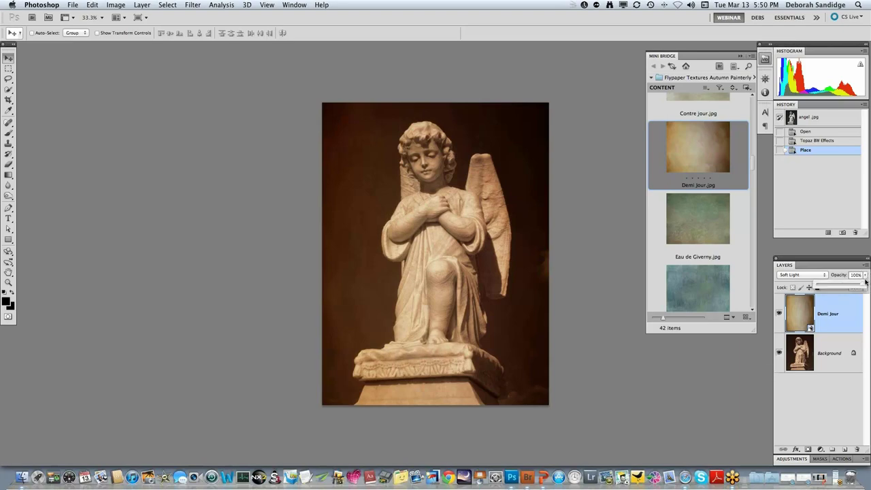
{"action": "mouse_move", "coordinate": [863, 287]}
{"action": "left_mouse_down"}
{"action": "mouse_move", "coordinate": [836, 290]}
{"action": "mouse_move", "coordinate": [866, 287]}
{"action": "left_mouse_up"}
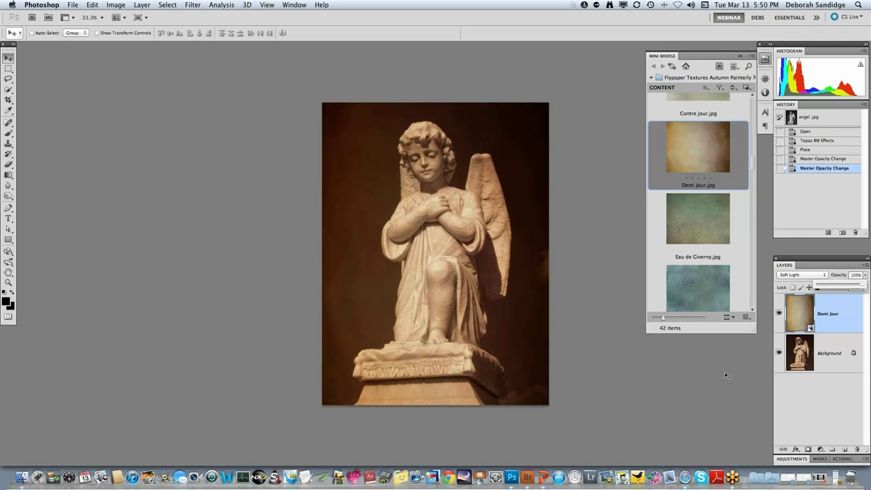
{"action": "left_click", "coordinate": [766, 59]}
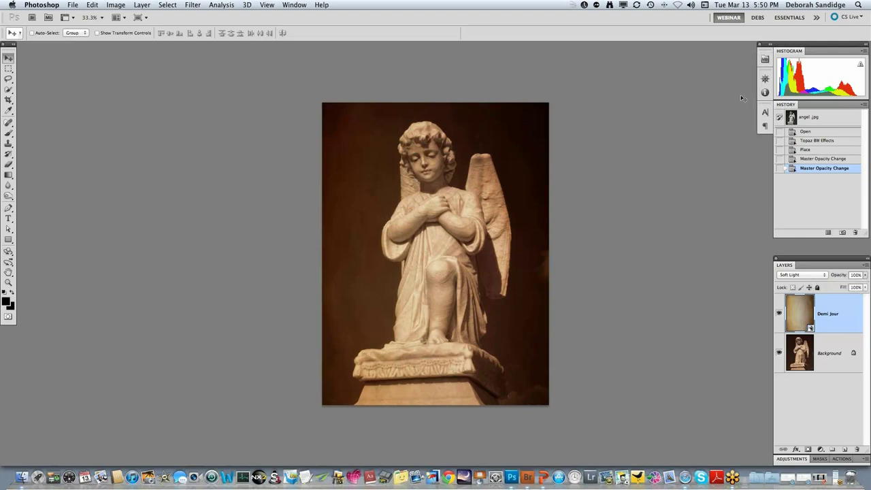